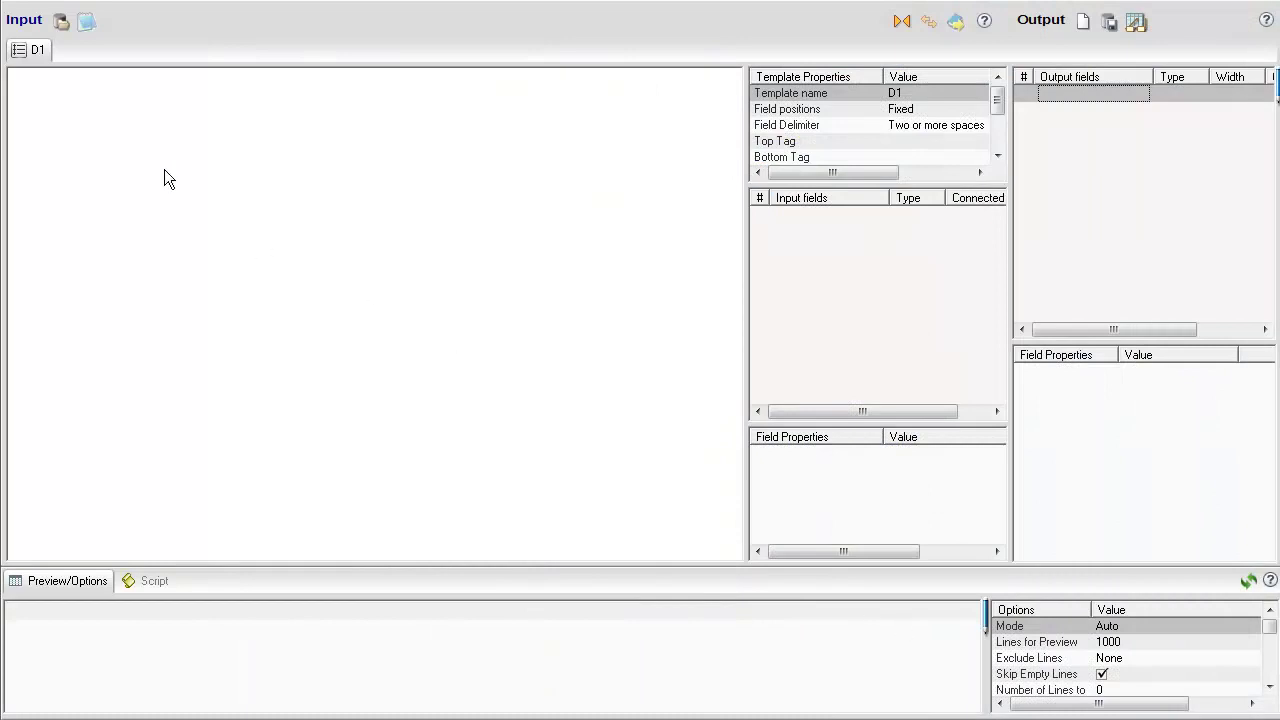
- Open Cyberdyne Invoice.pdf from the Invoice Simple folder as the input file
{"action": "left_click", "coordinate": [61, 22]}
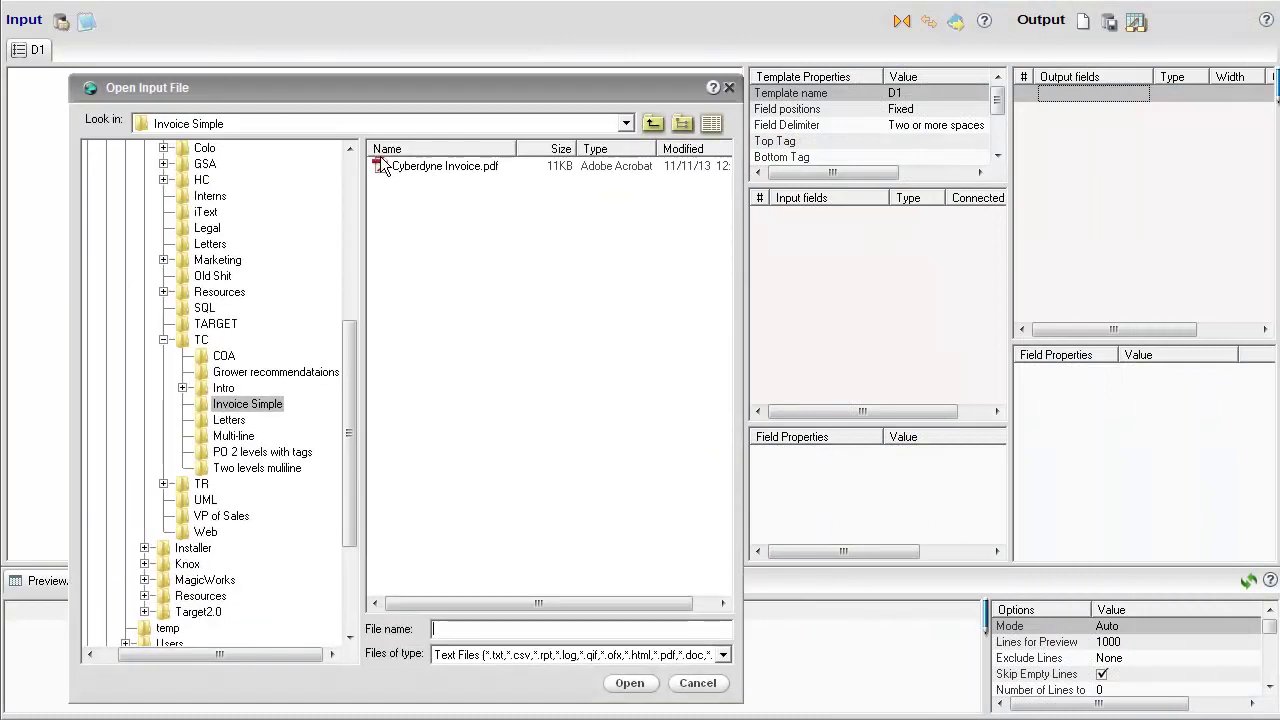
{"action": "left_click", "coordinate": [383, 168]}
{"action": "double_click", "coordinate": [383, 168]}
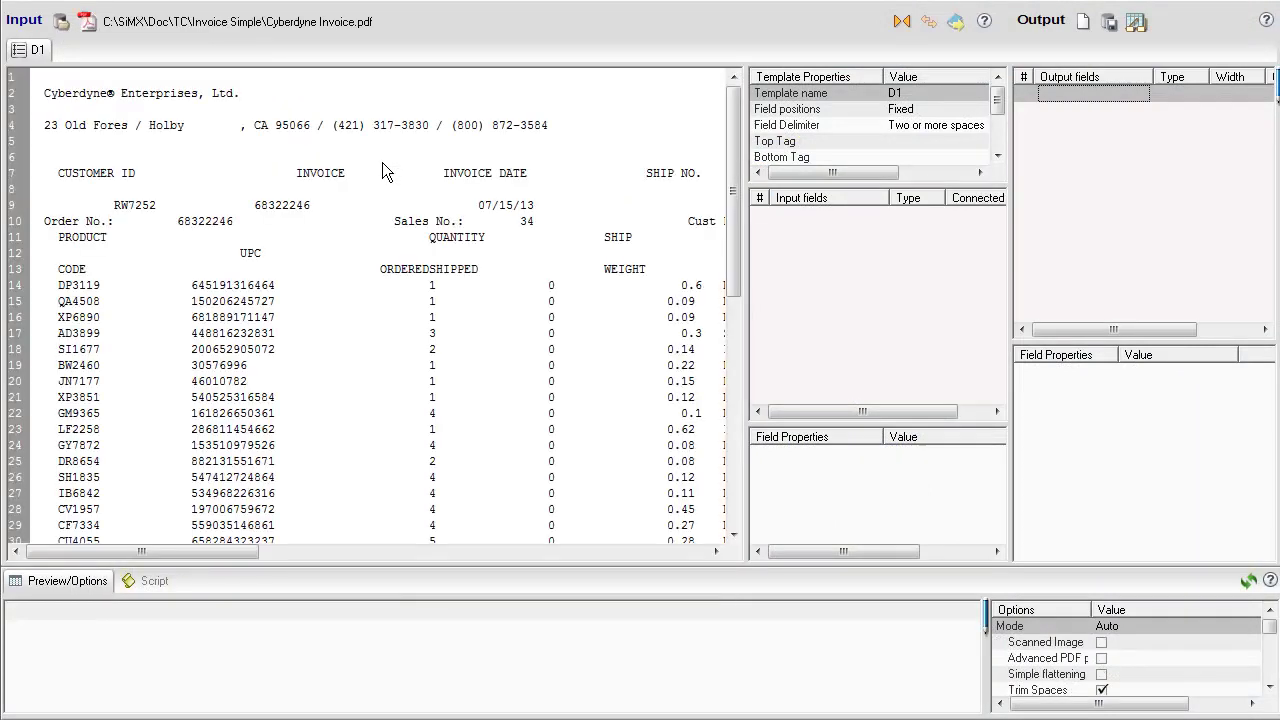
- Examine the original invoice's full page width in Adobe Reader at 100% zoom, and close the viewer
{"action": "left_click", "coordinate": [87, 24]}
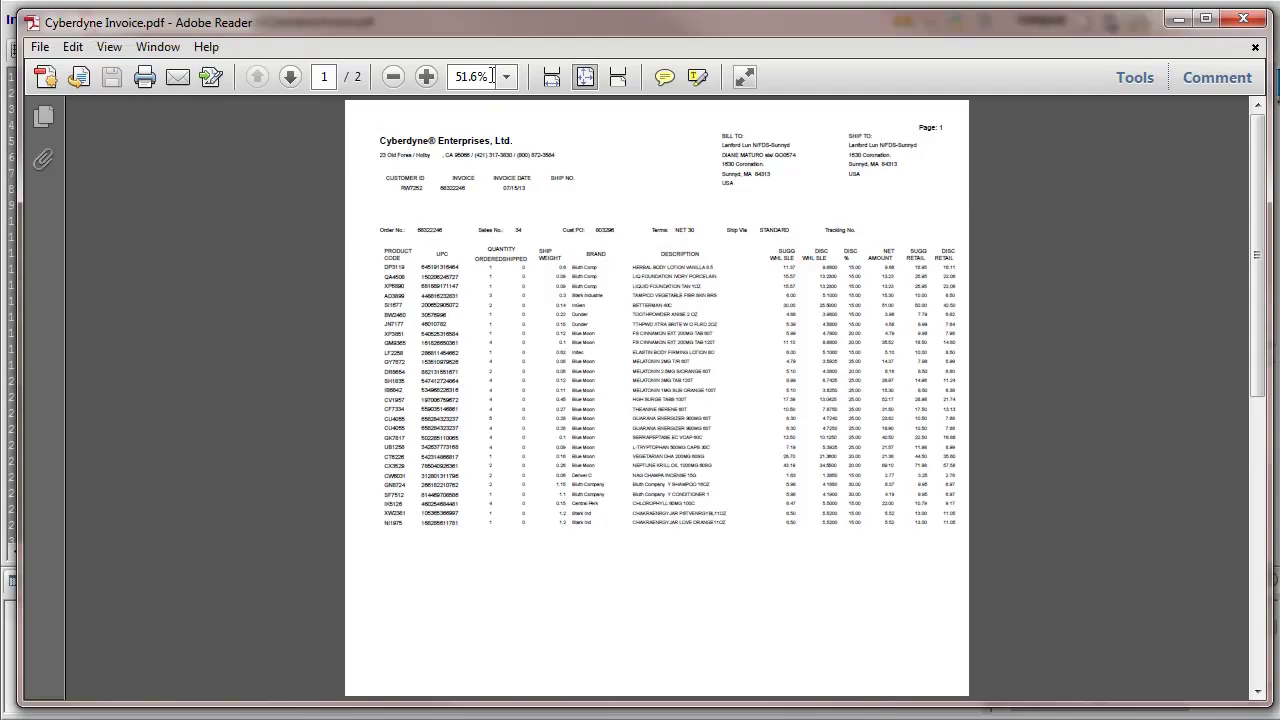
{"action": "left_click", "coordinate": [508, 77]}
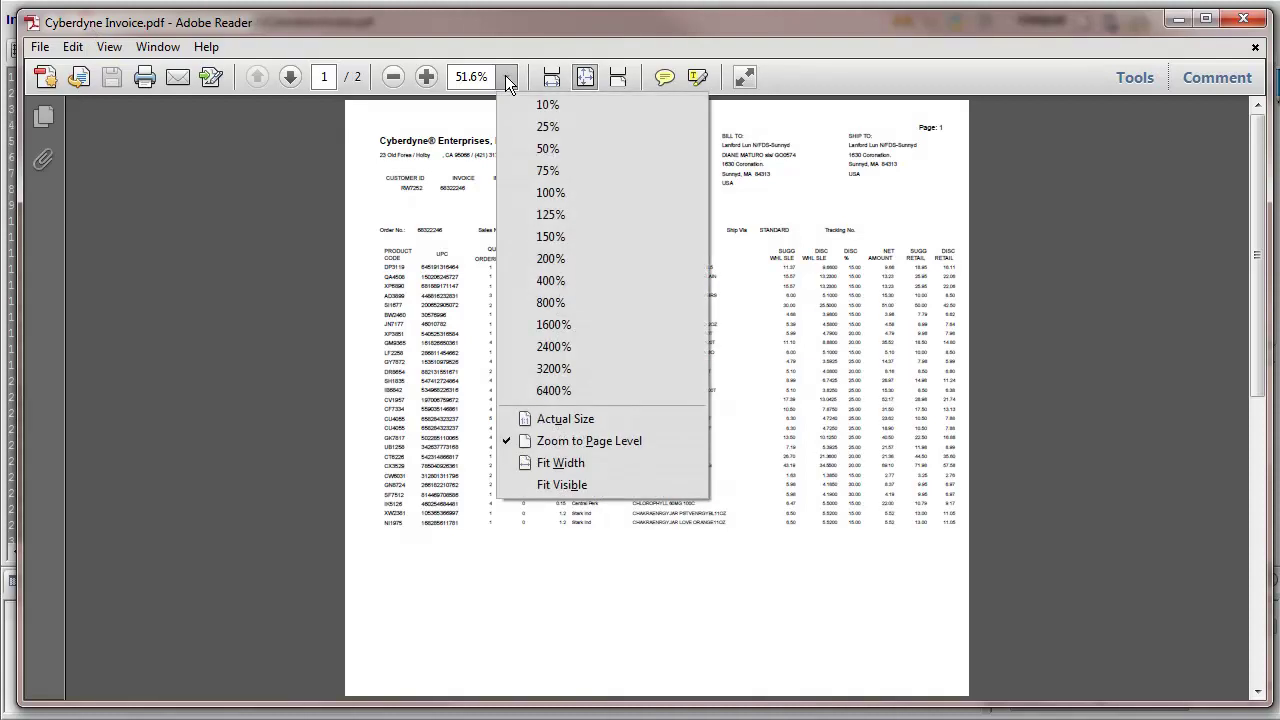
{"action": "left_click", "coordinate": [546, 190]}
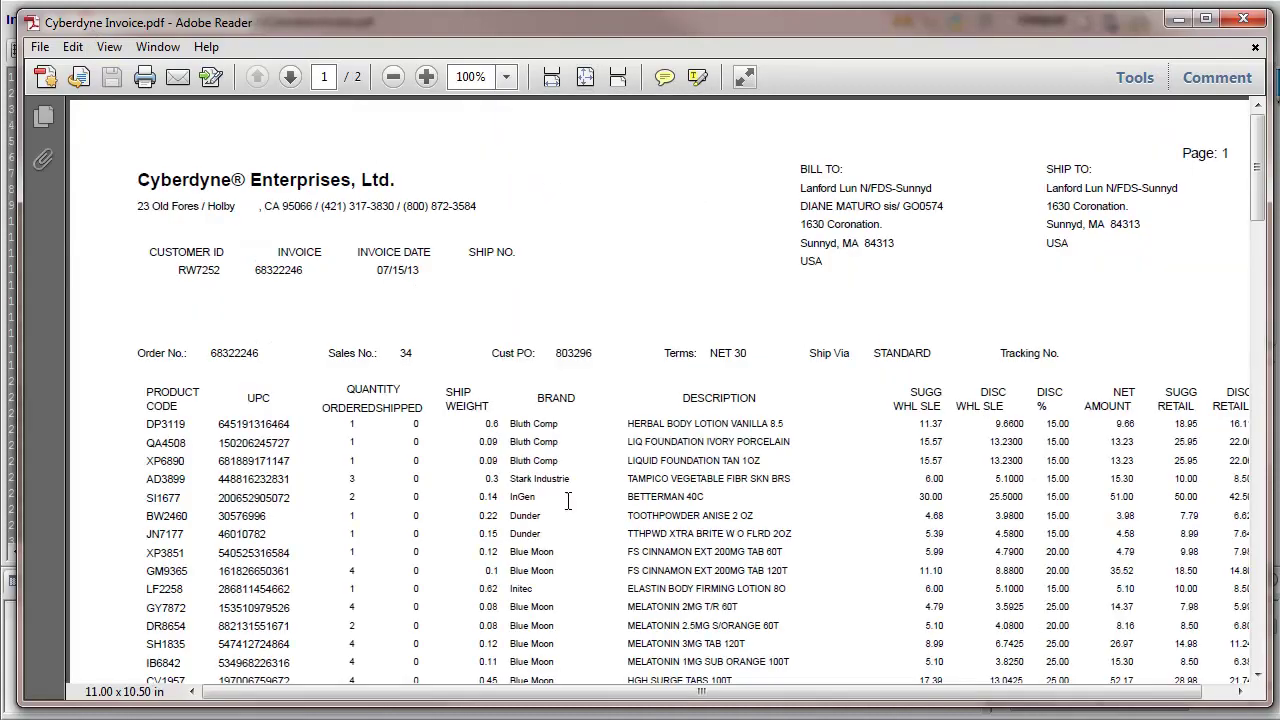
{"action": "left_click_drag", "start_coordinate": [571, 691], "coordinate": [605, 692]}
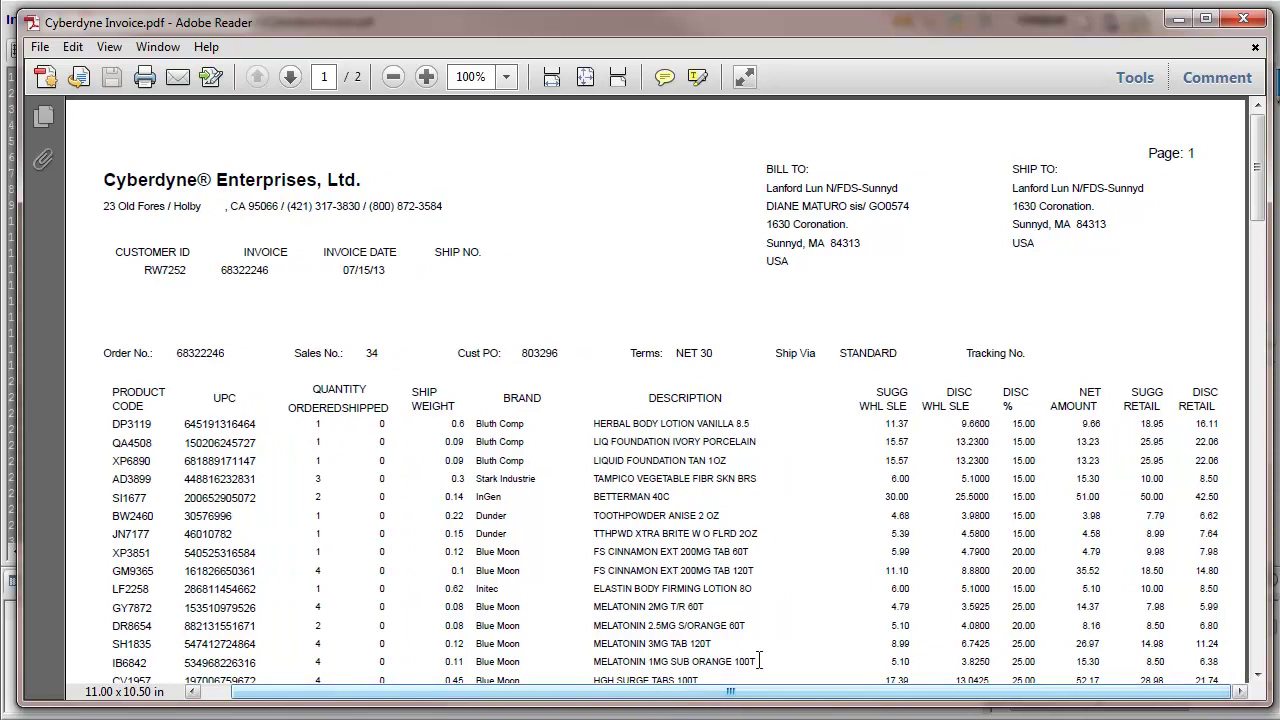
{"action": "left_click", "coordinate": [1243, 22]}
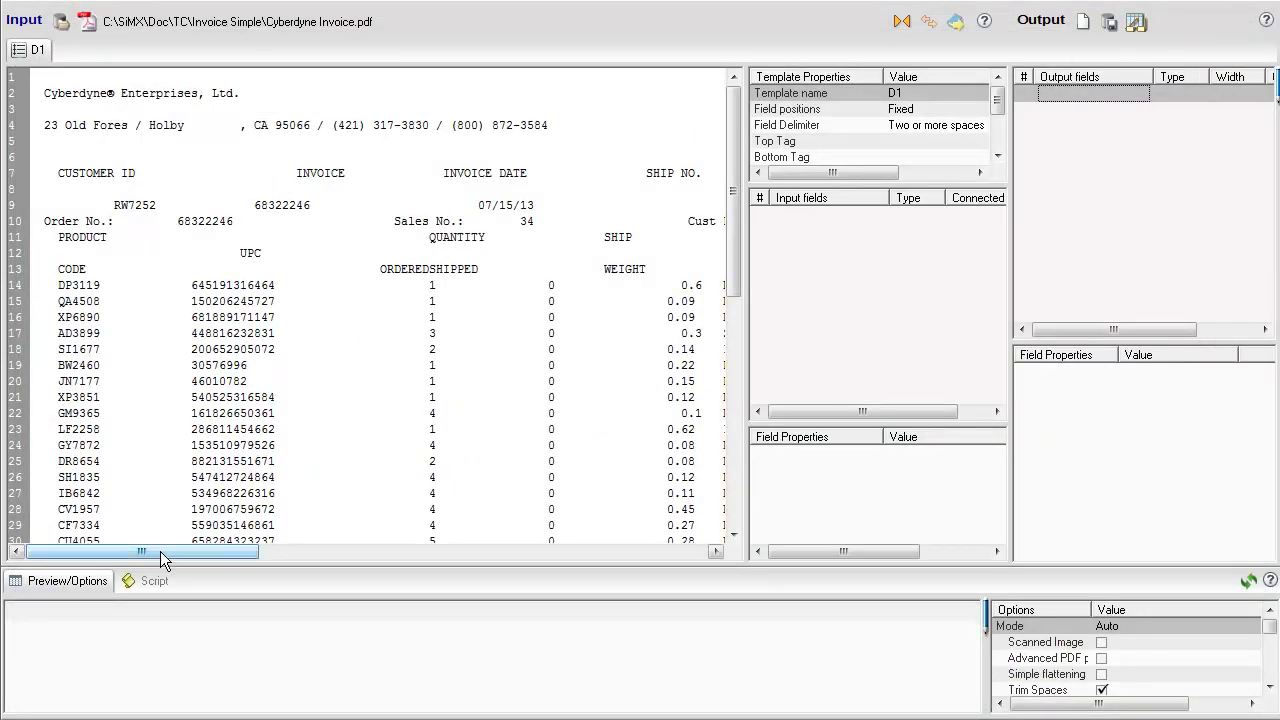
- Add the "BILL TO:" label as a tag and set its field value to the company line directly beneath it
{"action": "left_click_drag", "start_coordinate": [160, 551], "coordinate": [468, 559]}
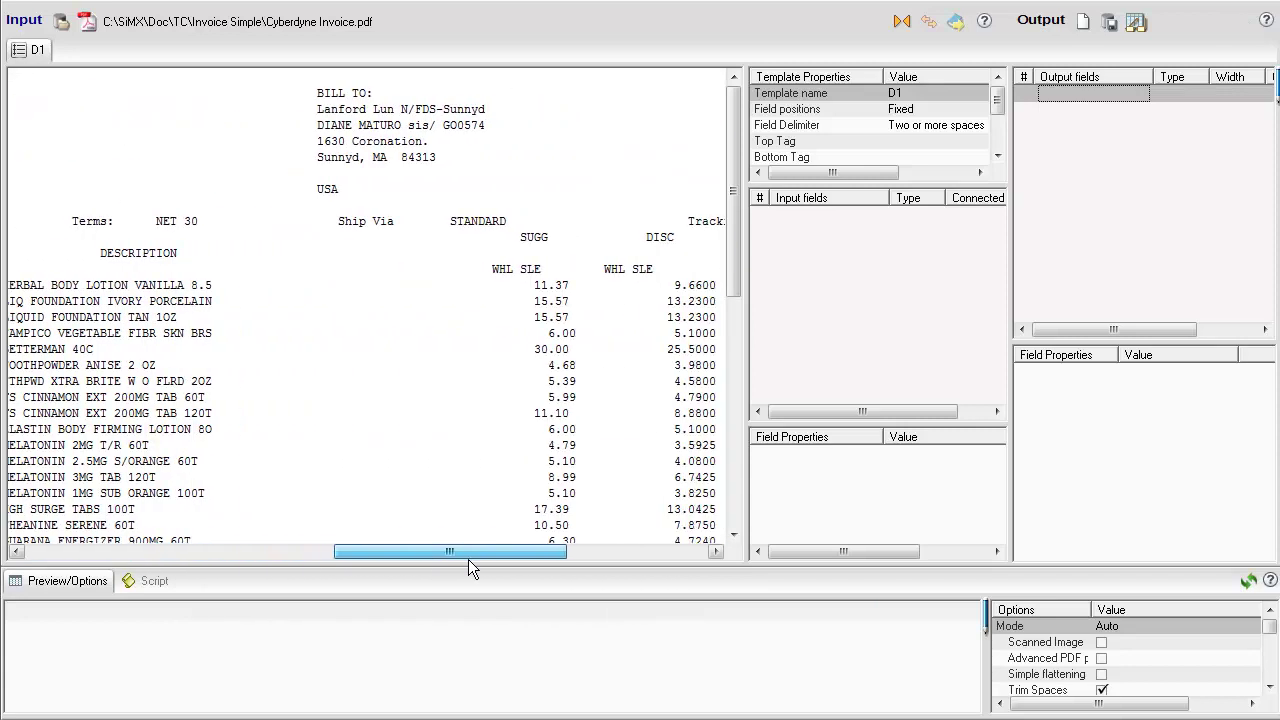
{"action": "left_click", "coordinate": [318, 93]}
{"action": "right_click", "coordinate": [325, 95]}
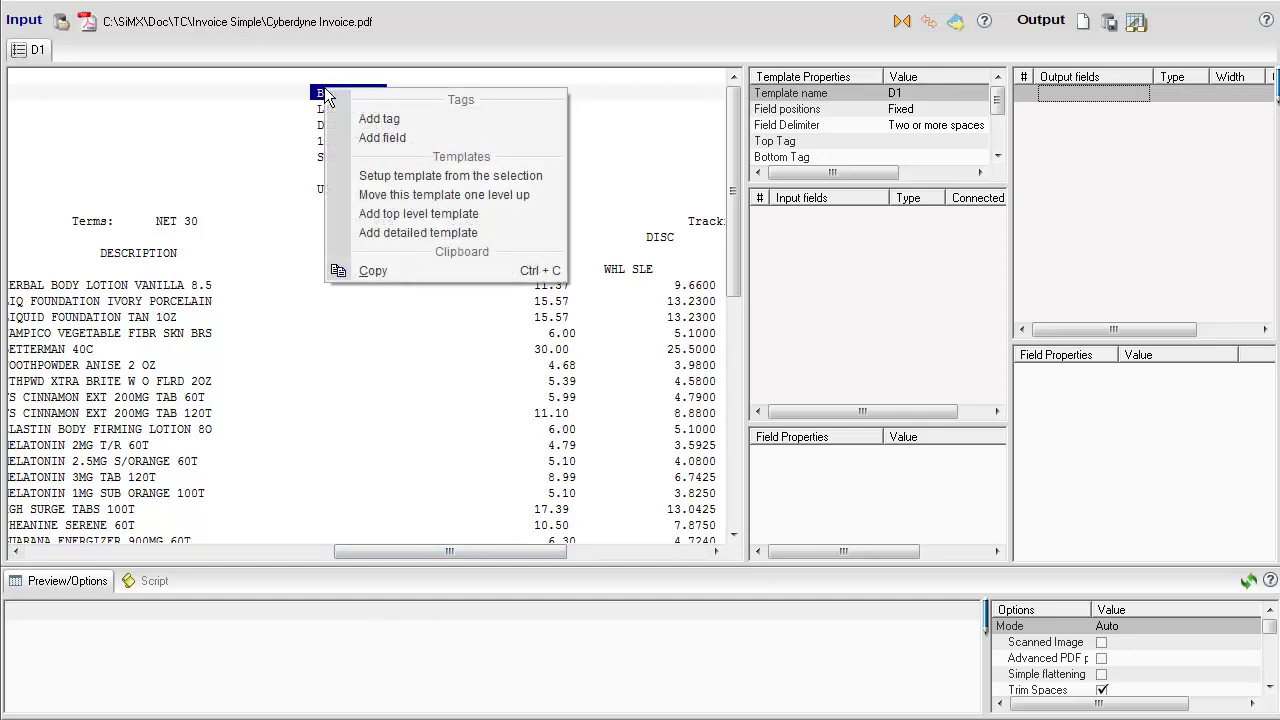
{"action": "left_click", "coordinate": [369, 118]}
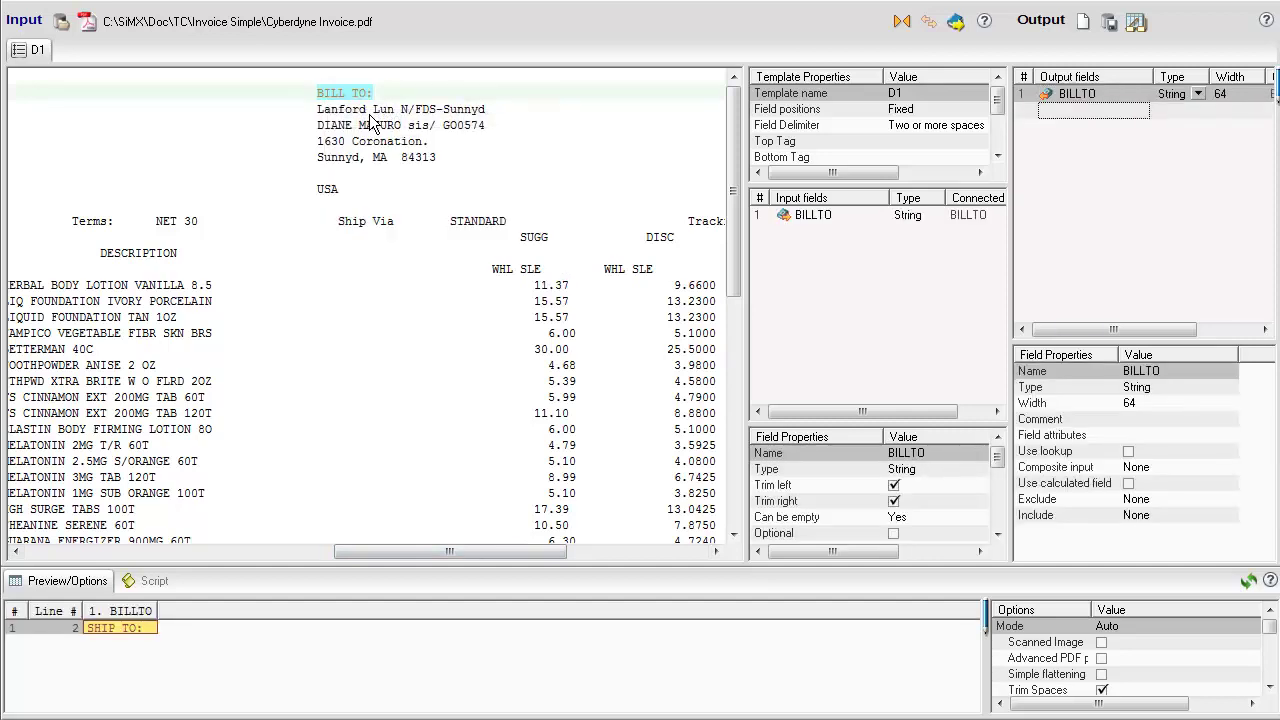
{"action": "left_click_drag", "start_coordinate": [314, 109], "coordinate": [487, 121]}
{"action": "right_click", "coordinate": [449, 110]}
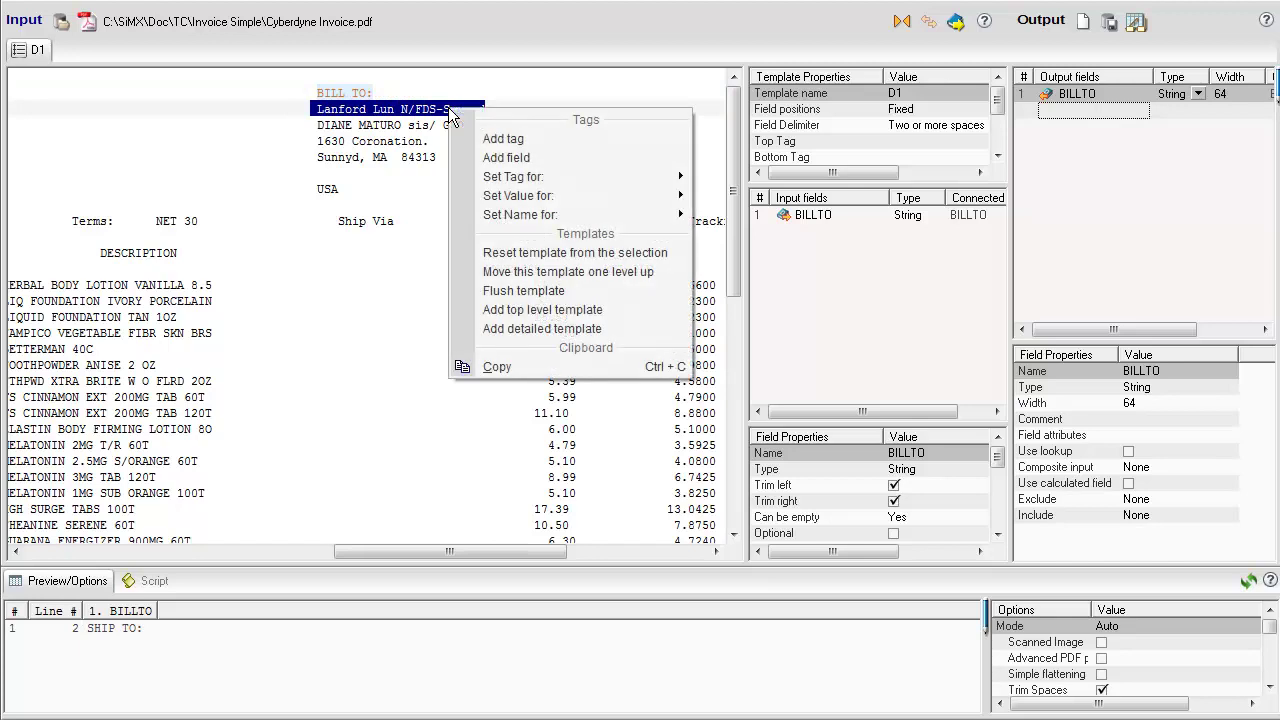
{"action": "mouse_move", "coordinate": [515, 197]}
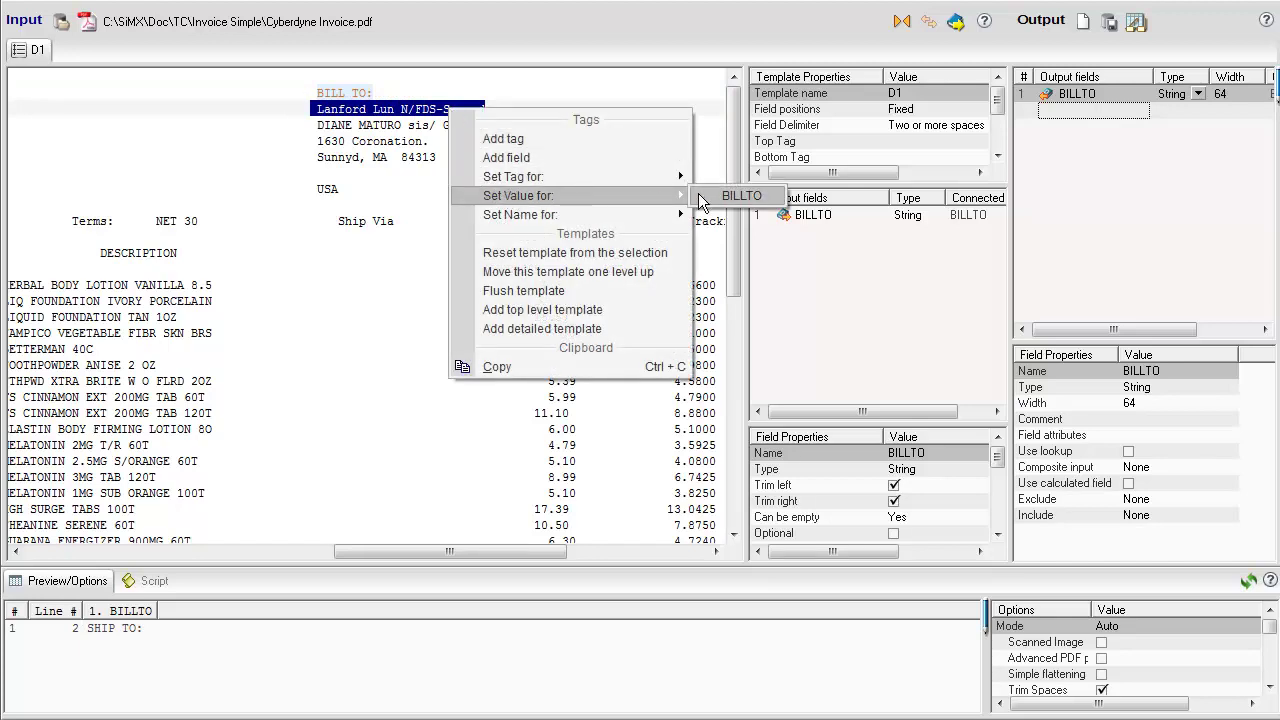
{"action": "left_click", "coordinate": [741, 196]}
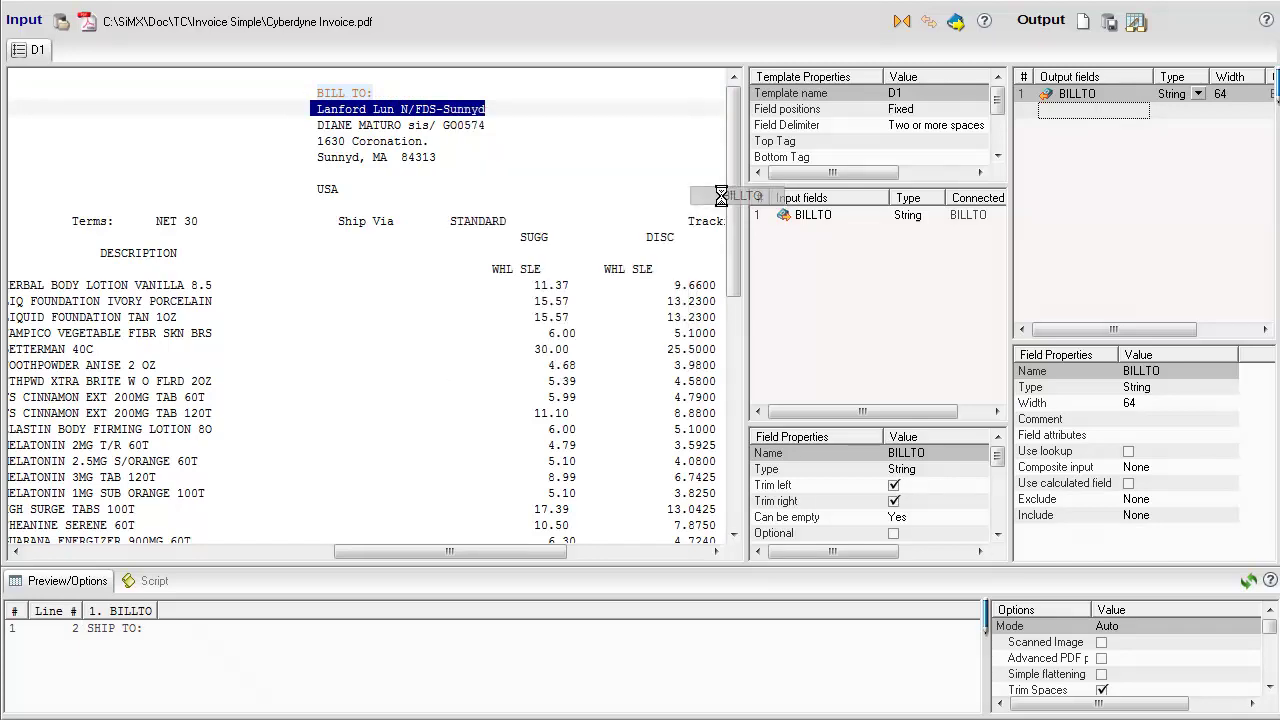
- Rename the BILLTO input field as BILLTOCo
{"action": "left_click", "coordinate": [840, 222]}
{"action": "left_click", "coordinate": [852, 214]}
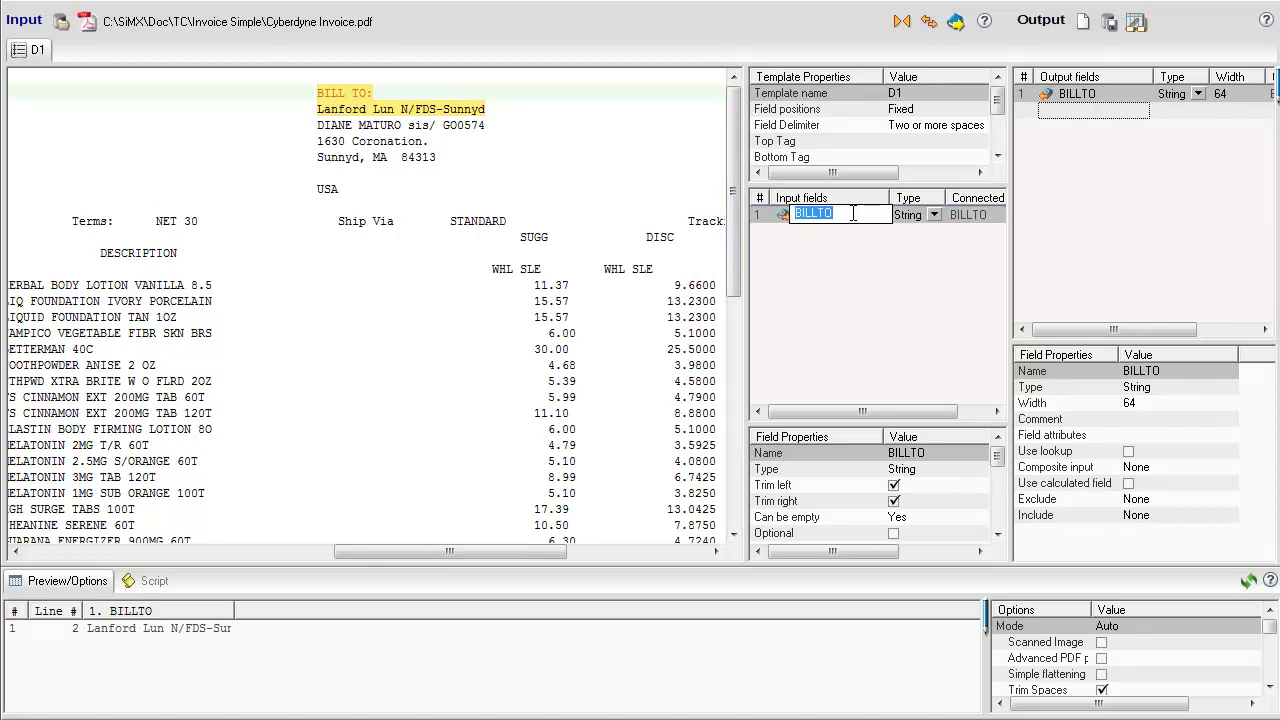
{"action": "left_click", "coordinate": [852, 214]}
{"action": "key", "text": "Return"}
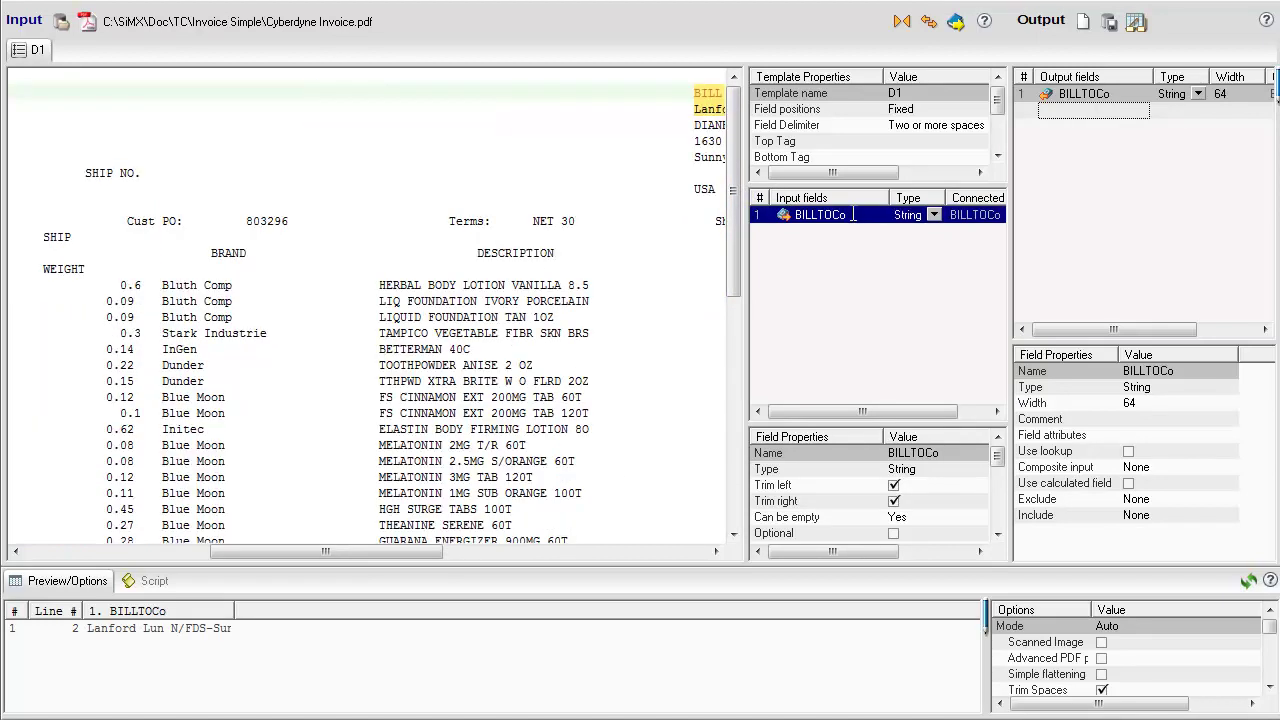
- Duplicate the BILLTOCo input field twice and rename the copies BILLTOName and BILLTOAddress
{"action": "key", "text": "ctrl+d"}
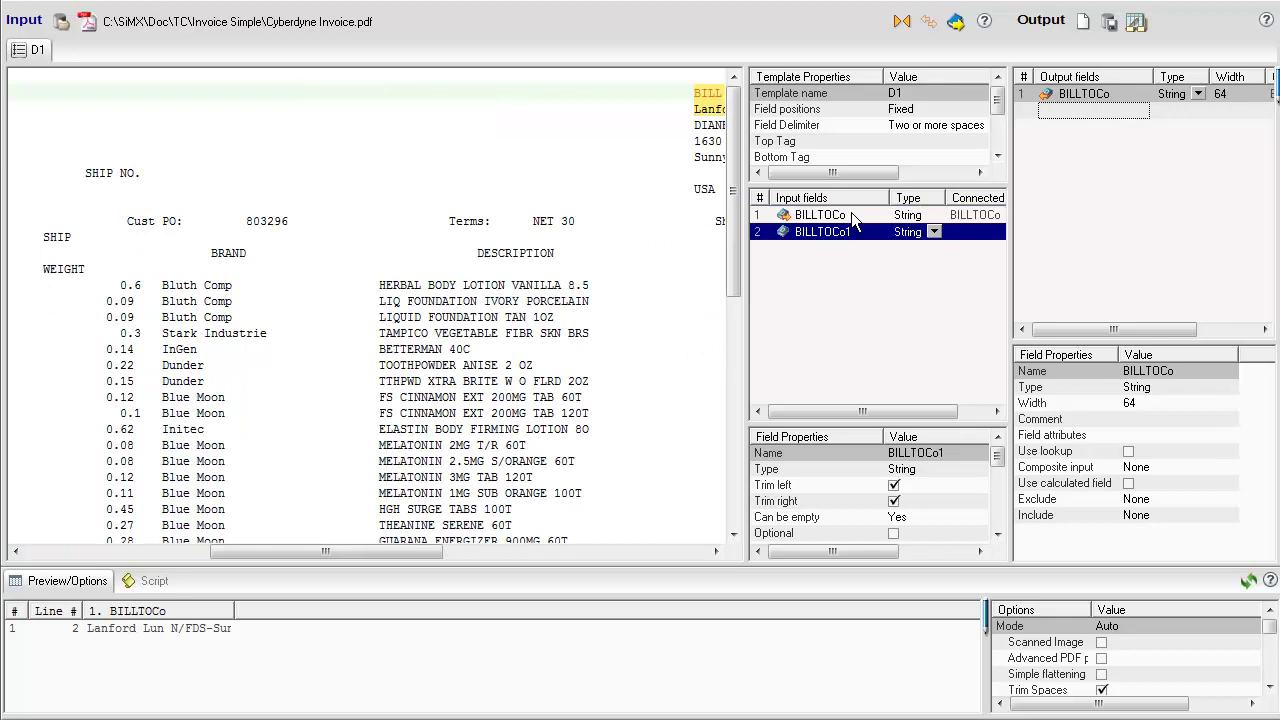
{"action": "key", "text": "ctrl+d"}
{"action": "left_click", "coordinate": [860, 231]}
{"action": "left_click", "coordinate": [860, 229]}
{"action": "left_click", "coordinate": [860, 229]}
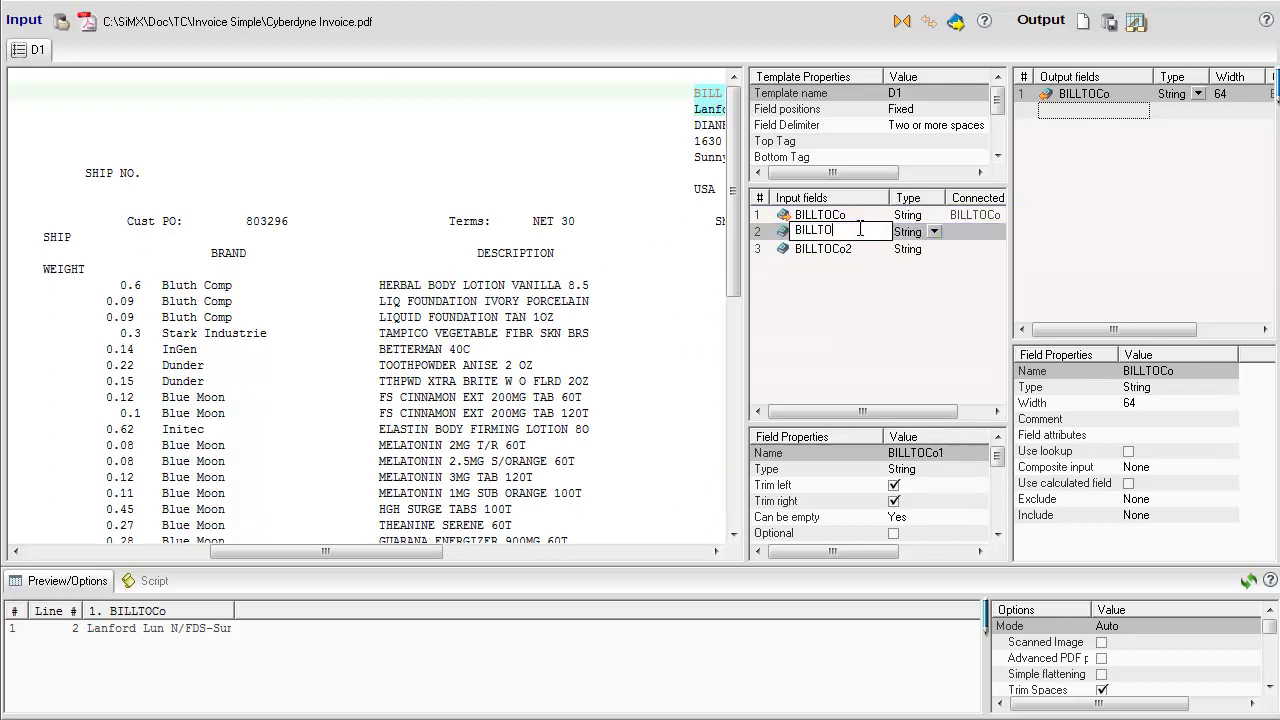
{"action": "key", "text": "Return"}
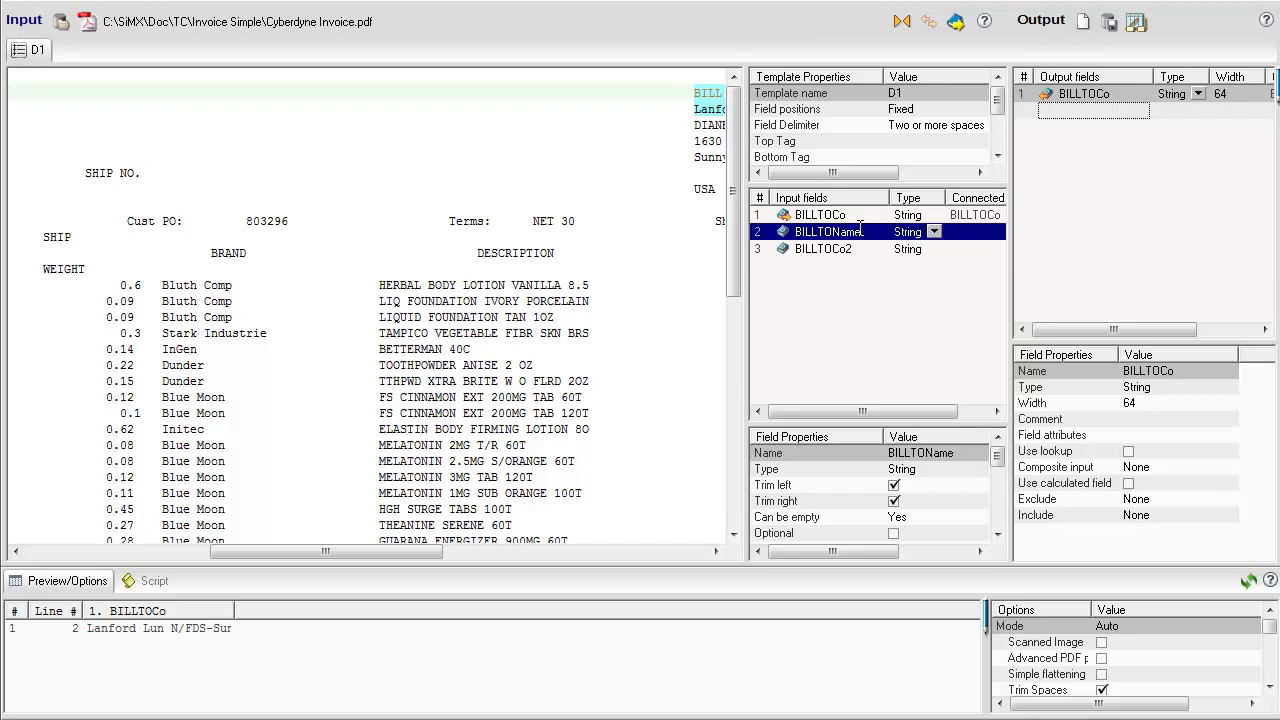
{"action": "left_click", "coordinate": [862, 249]}
{"action": "left_click", "coordinate": [864, 248]}
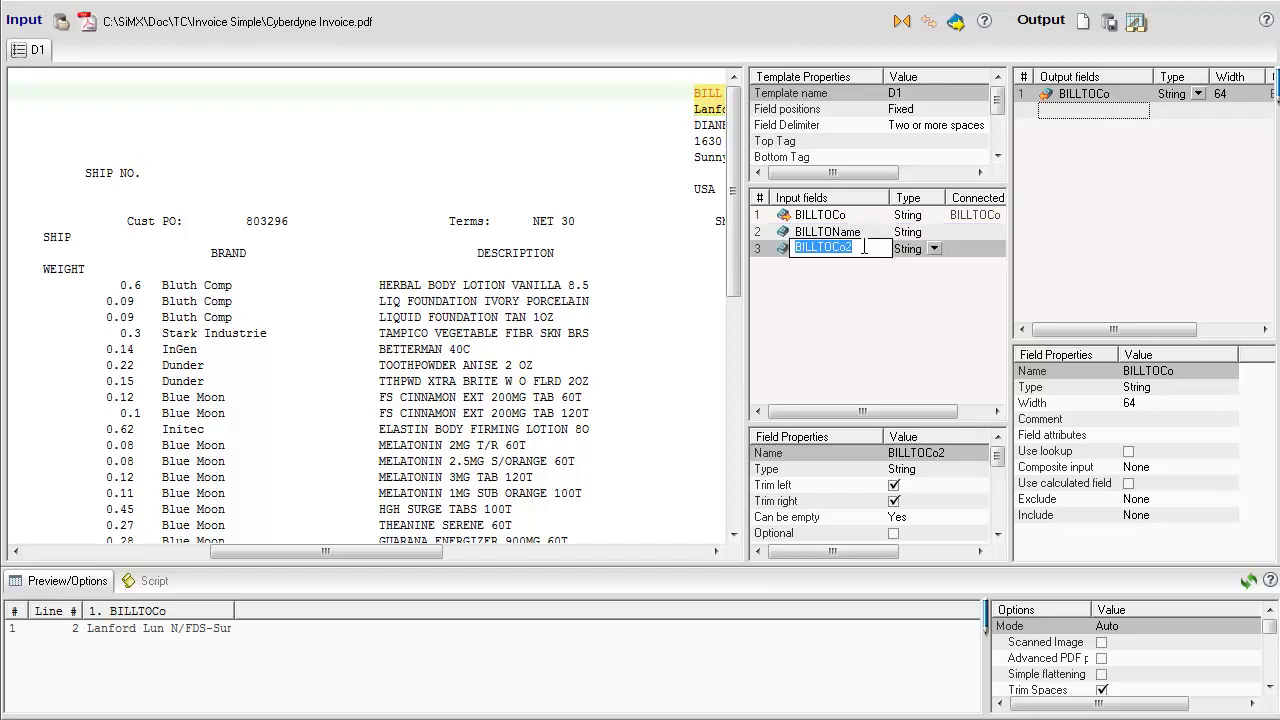
{"action": "left_click", "coordinate": [864, 248]}
{"action": "key", "text": "Return"}
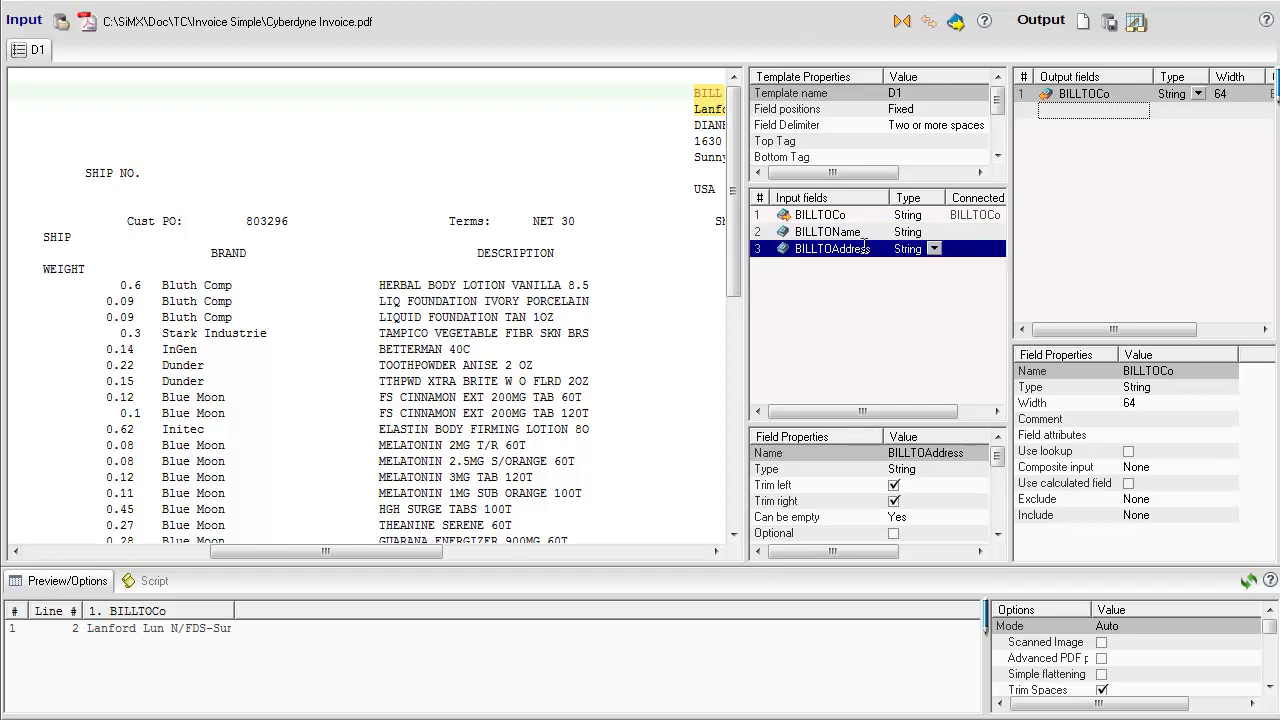
- Set the value of BILLTOName to the contact's first and last name in the bill-to block
{"action": "left_click_drag", "start_coordinate": [261, 548], "coordinate": [389, 552]}
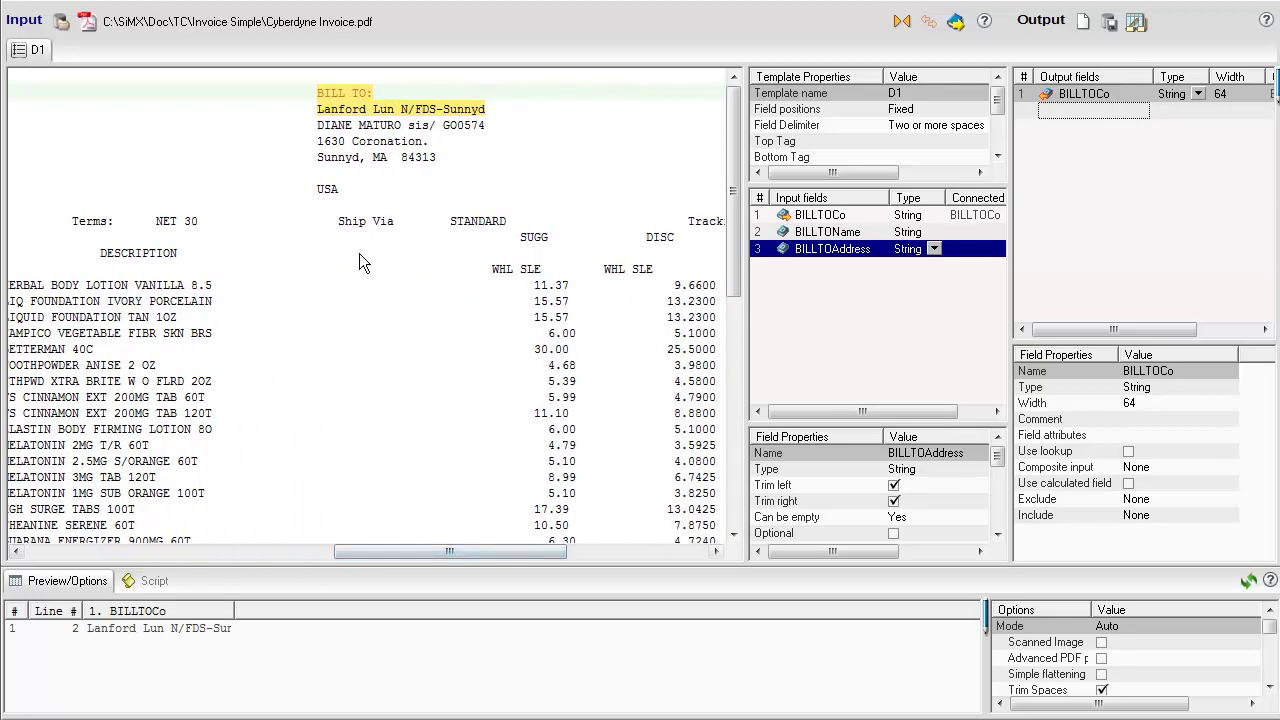
{"action": "left_click_drag", "start_coordinate": [318, 127], "coordinate": [398, 132]}
{"action": "right_click", "coordinate": [390, 134]}
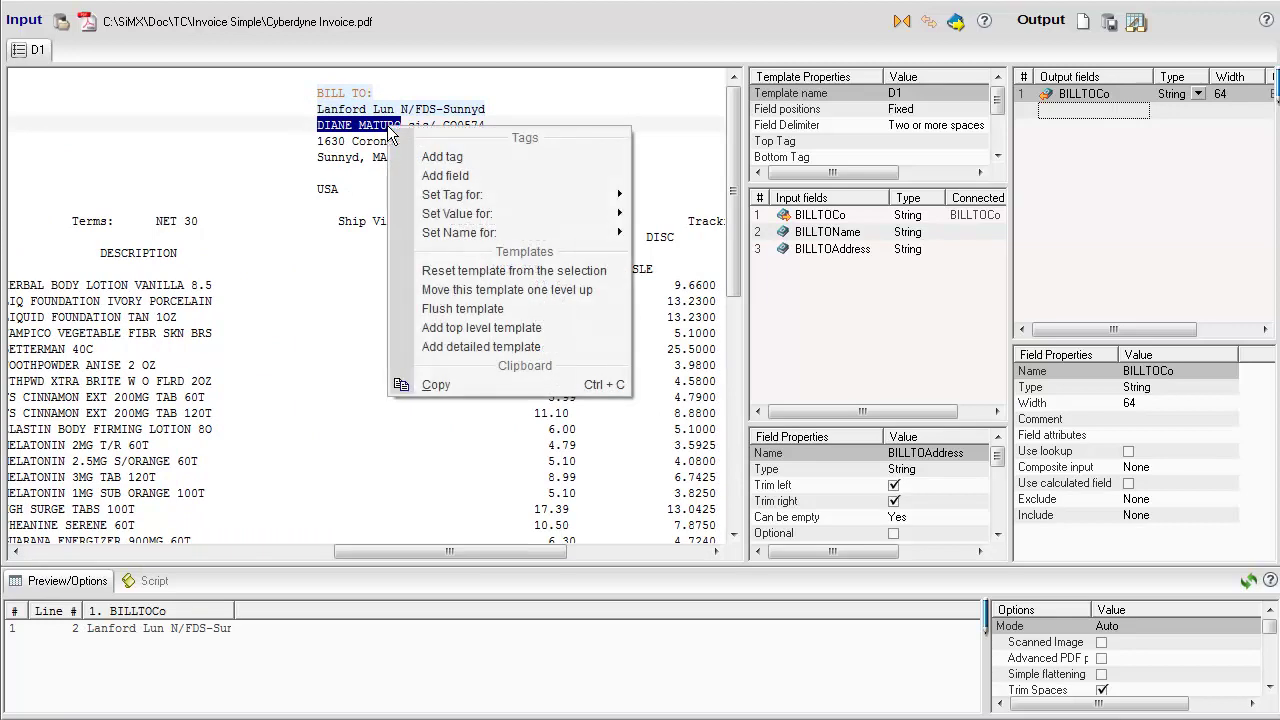
{"action": "mouse_move", "coordinate": [470, 218]}
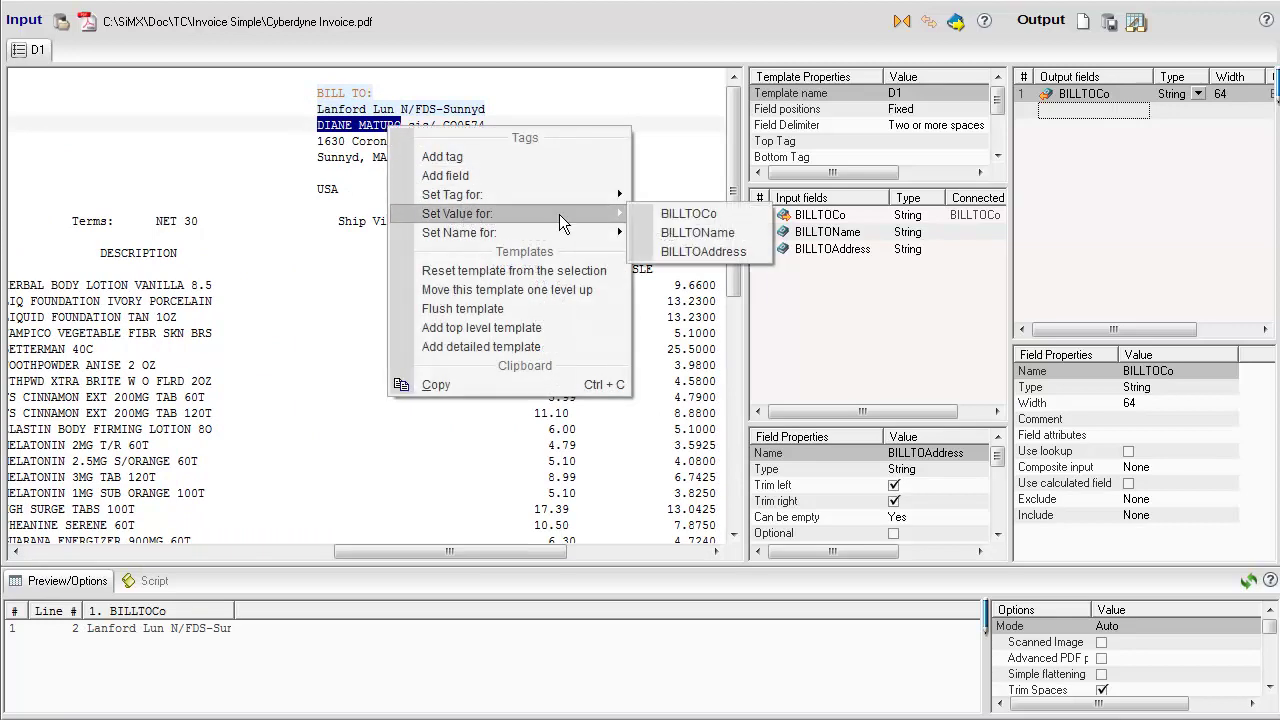
{"action": "left_click", "coordinate": [690, 232]}
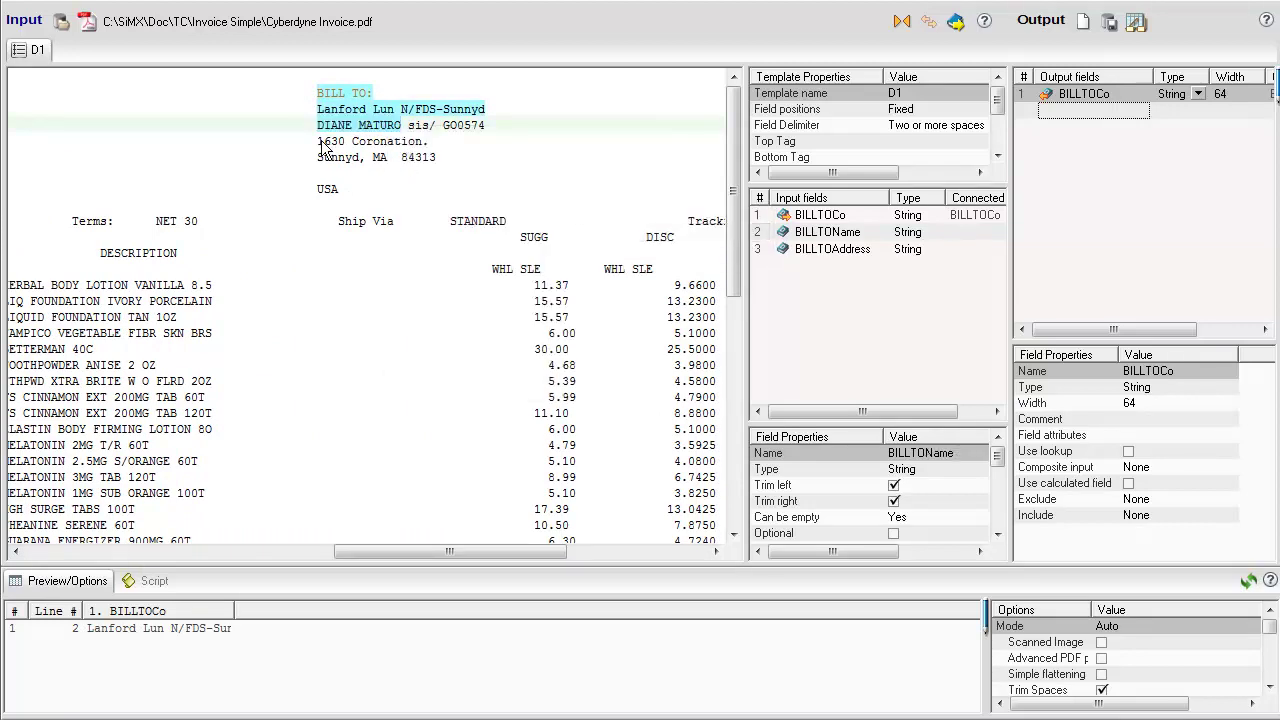
- Set the value of BILLTOAddress to the street, city and country lines of the bill-to block
{"action": "left_click_drag", "start_coordinate": [322, 148], "coordinate": [427, 170]}
{"action": "right_click", "coordinate": [419, 153]}
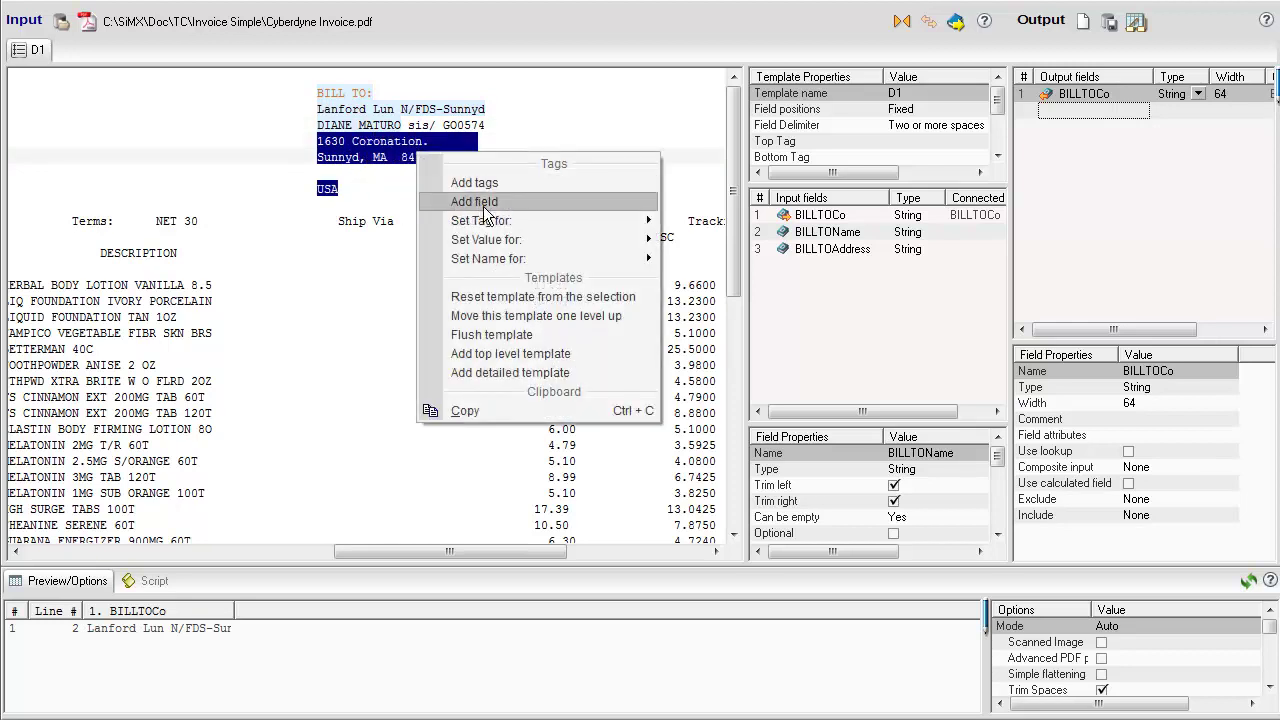
{"action": "mouse_move", "coordinate": [490, 239]}
{"action": "left_click", "coordinate": [718, 277]}
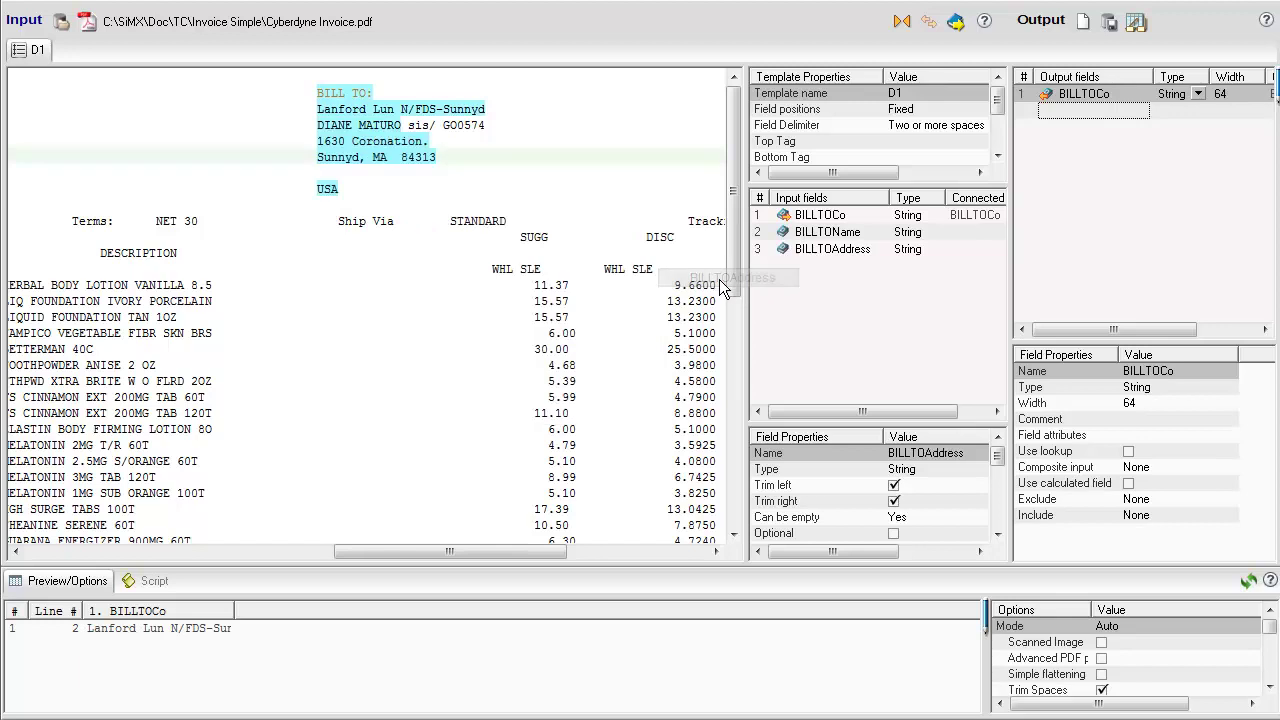
- Add a composite 'Name' block for the BILLTOName field and a composite 'Address' block for the BILLTOAddress field
{"action": "left_click", "coordinate": [785, 238]}
{"action": "right_click", "coordinate": [786, 239]}
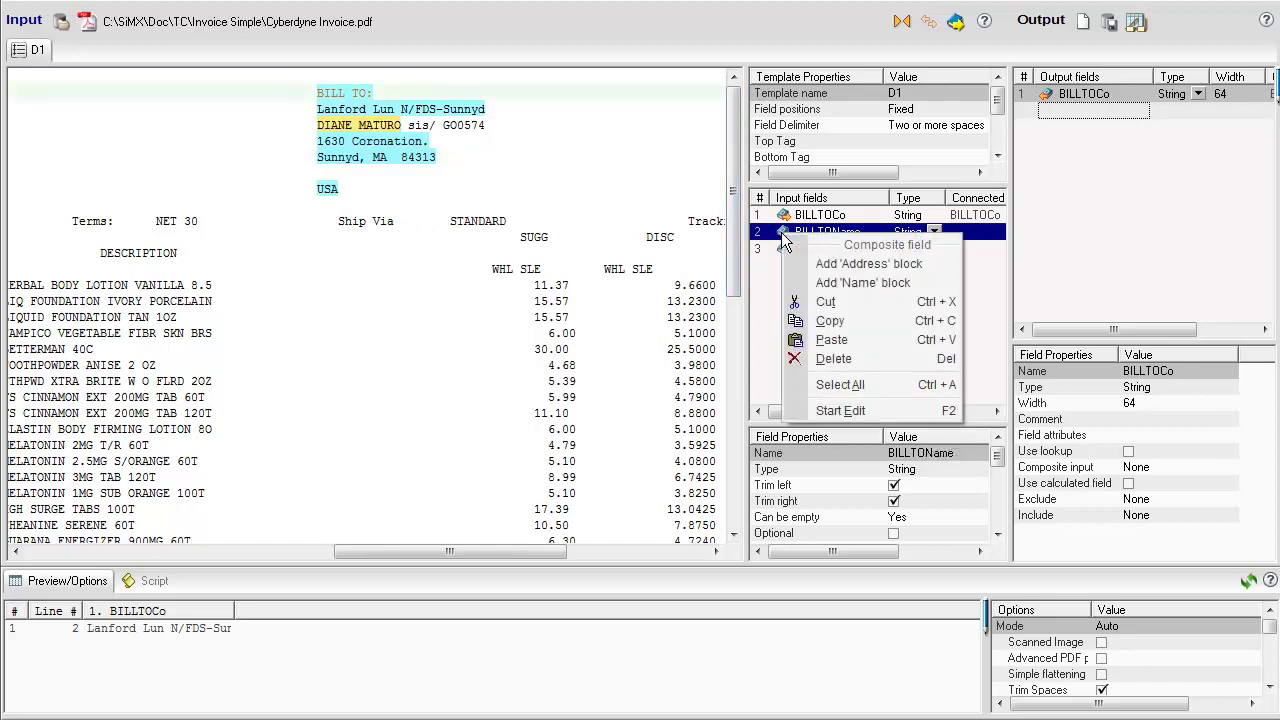
{"action": "left_click", "coordinate": [833, 282]}
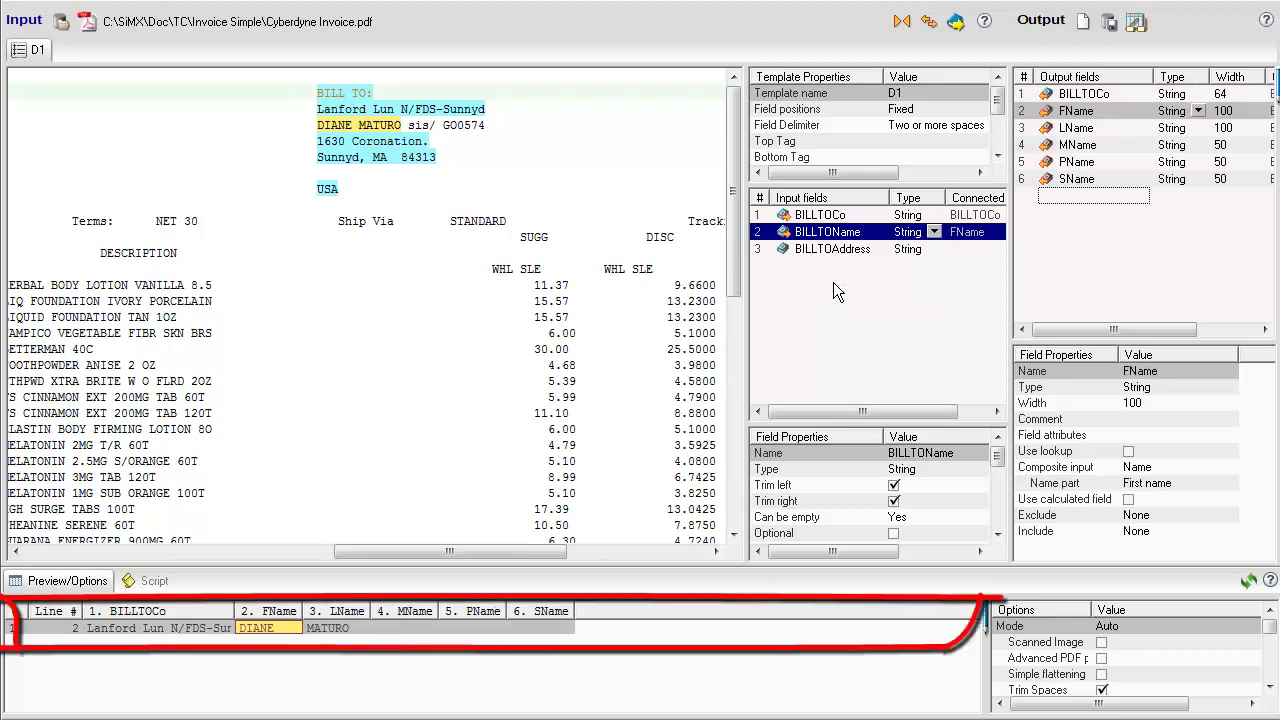
{"action": "left_click", "coordinate": [786, 249]}
{"action": "right_click", "coordinate": [786, 249]}
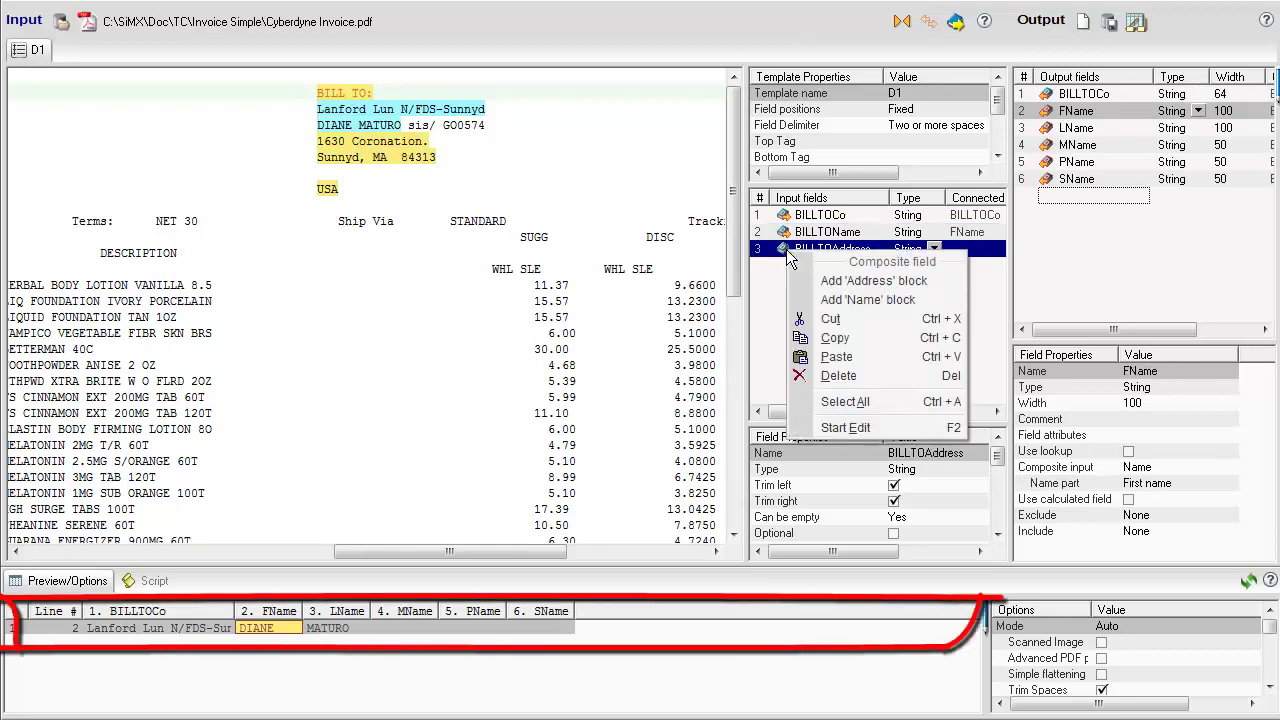
{"action": "left_click", "coordinate": [843, 282]}
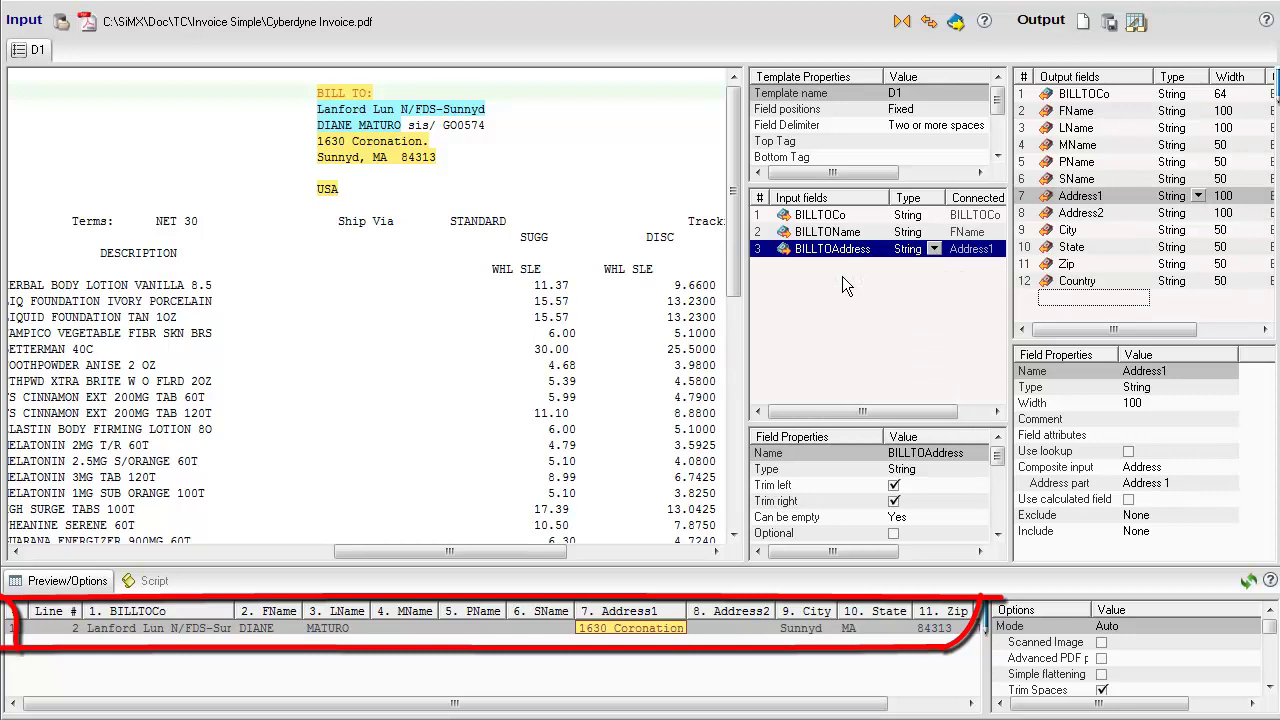
- Delete the unneeded output fields MName, PName, SName and Address2
{"action": "left_click", "coordinate": [1060, 148]}
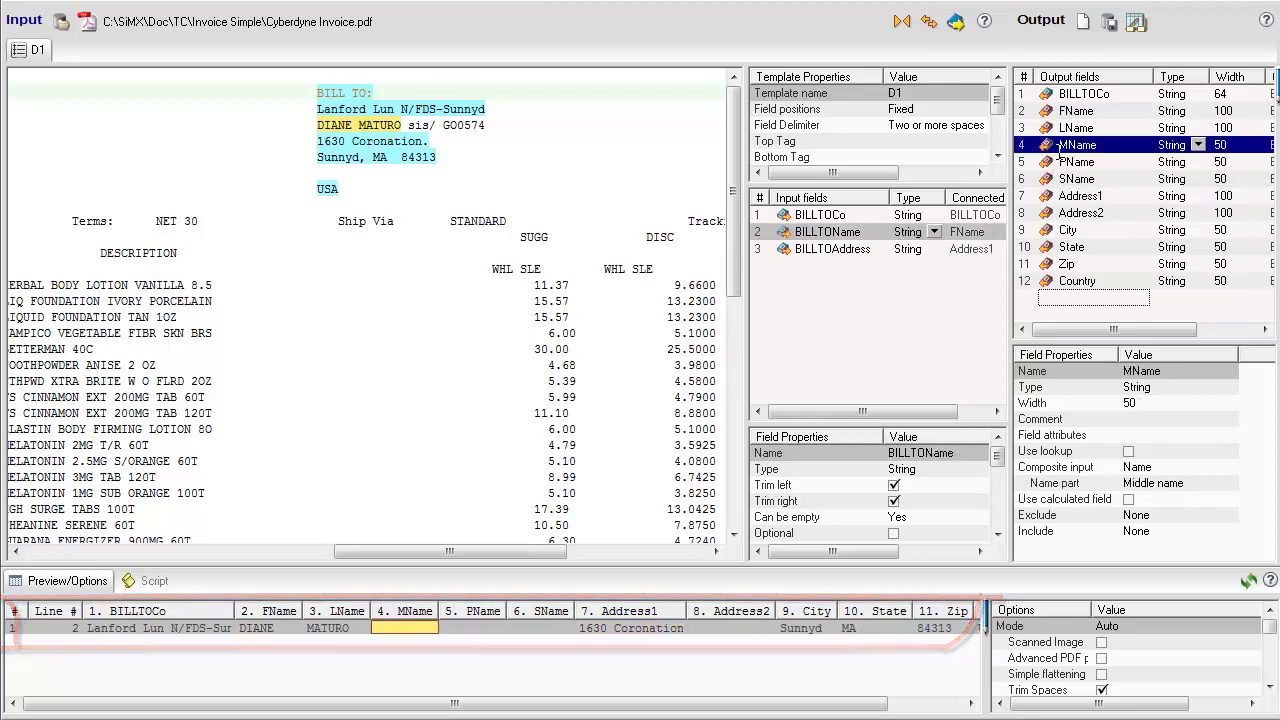
{"action": "left_click", "coordinate": [1068, 179], "text": "shift"}
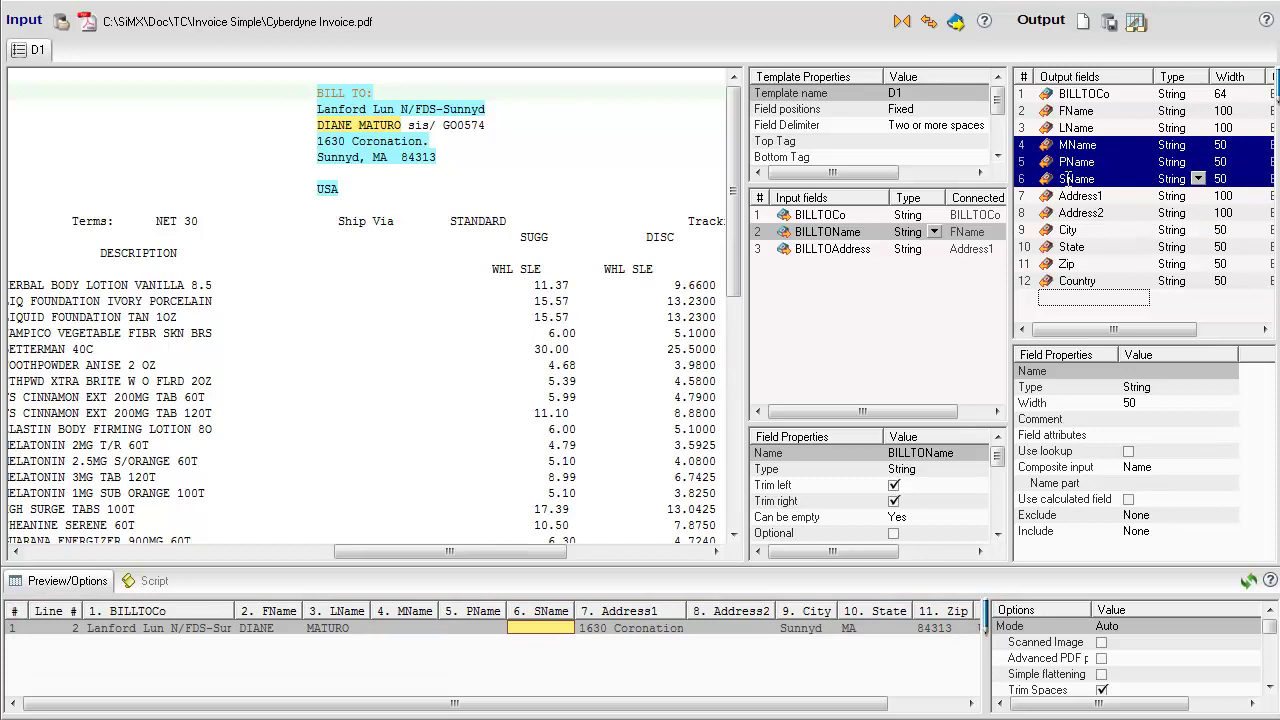
{"action": "key", "text": "Delete"}
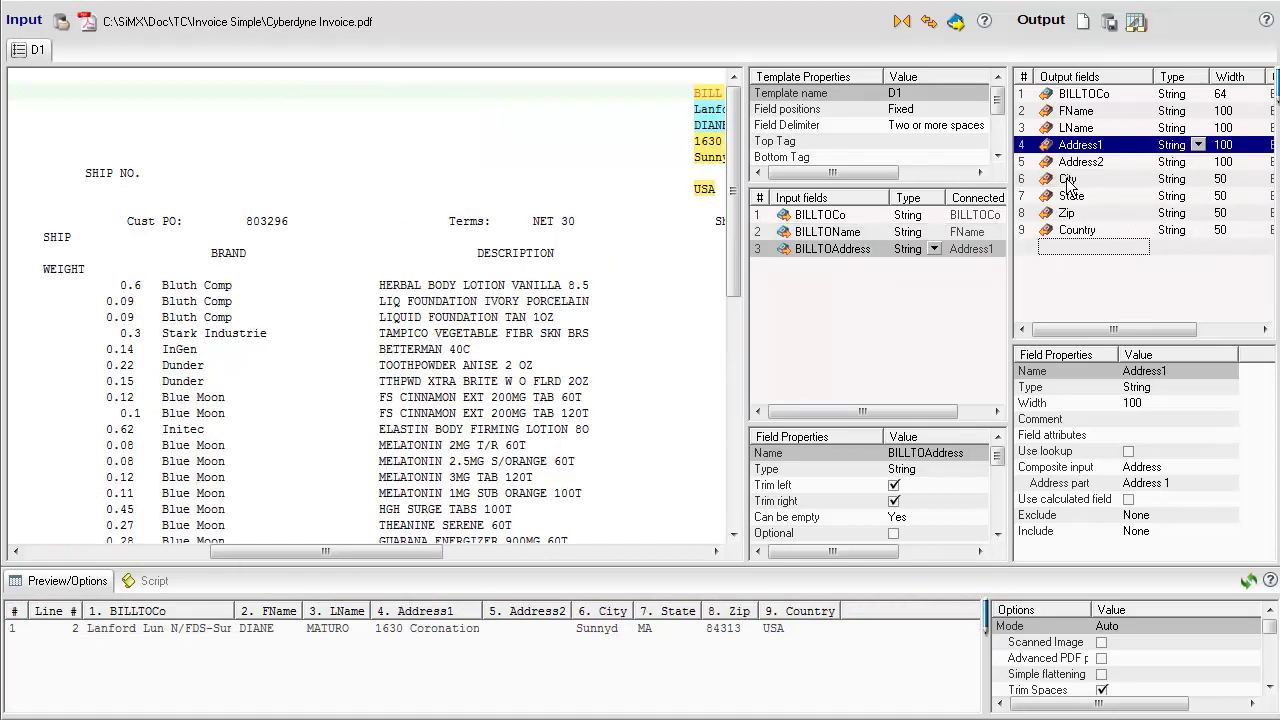
{"action": "left_click", "coordinate": [1066, 162]}
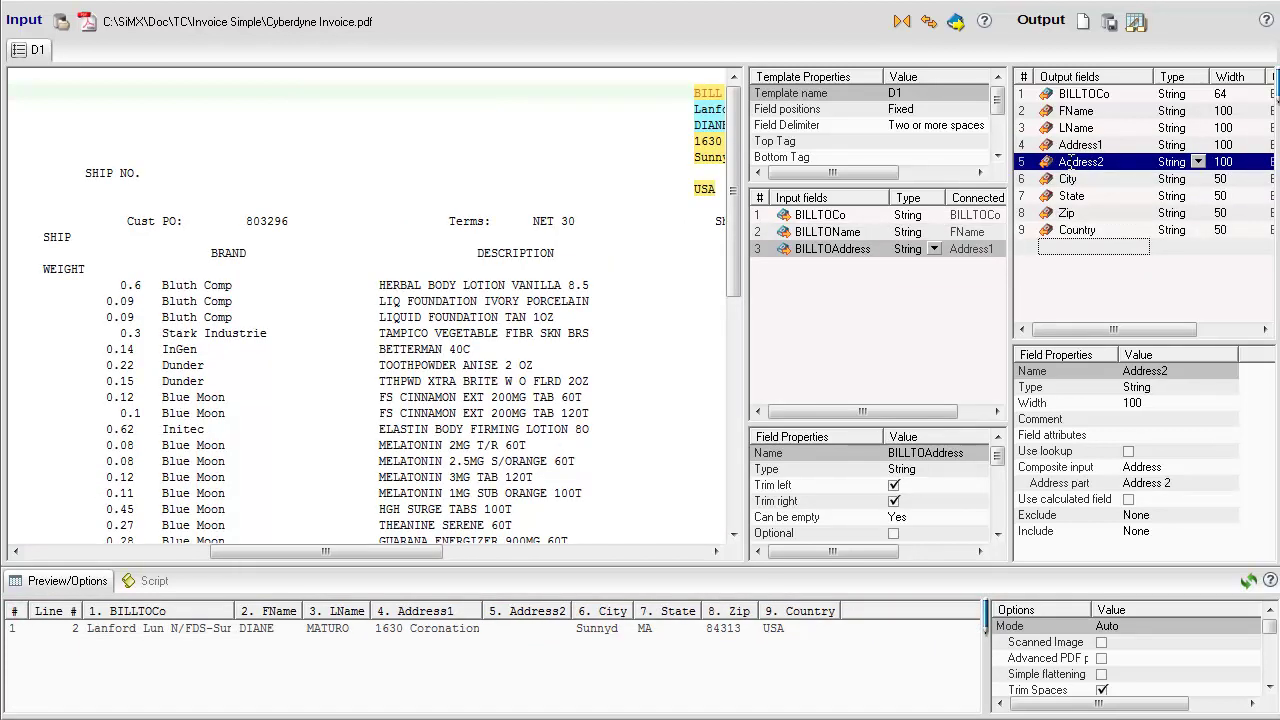
{"action": "key", "text": "Delete"}
{"action": "key", "text": "Return"}
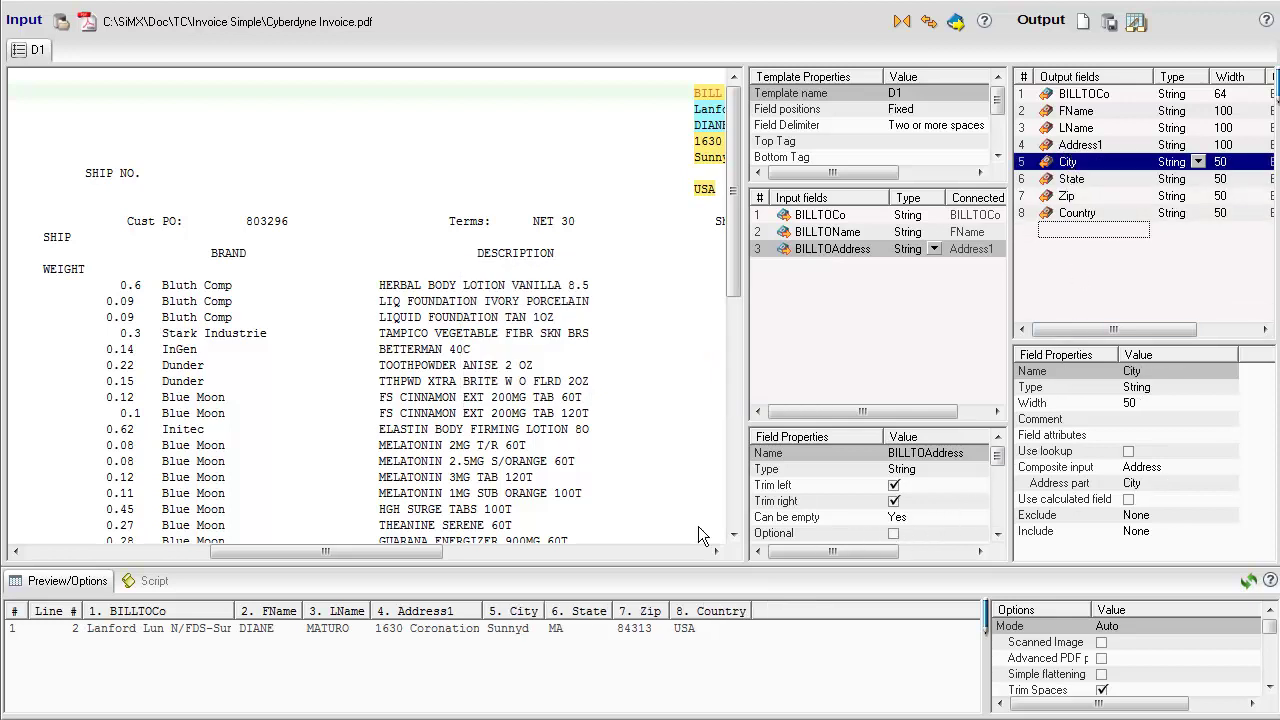
- Reset template D1 from line 9, the row with the customer ID, invoice number and invoice date values
{"action": "left_click_drag", "start_coordinate": [438, 545], "coordinate": [159, 542]}
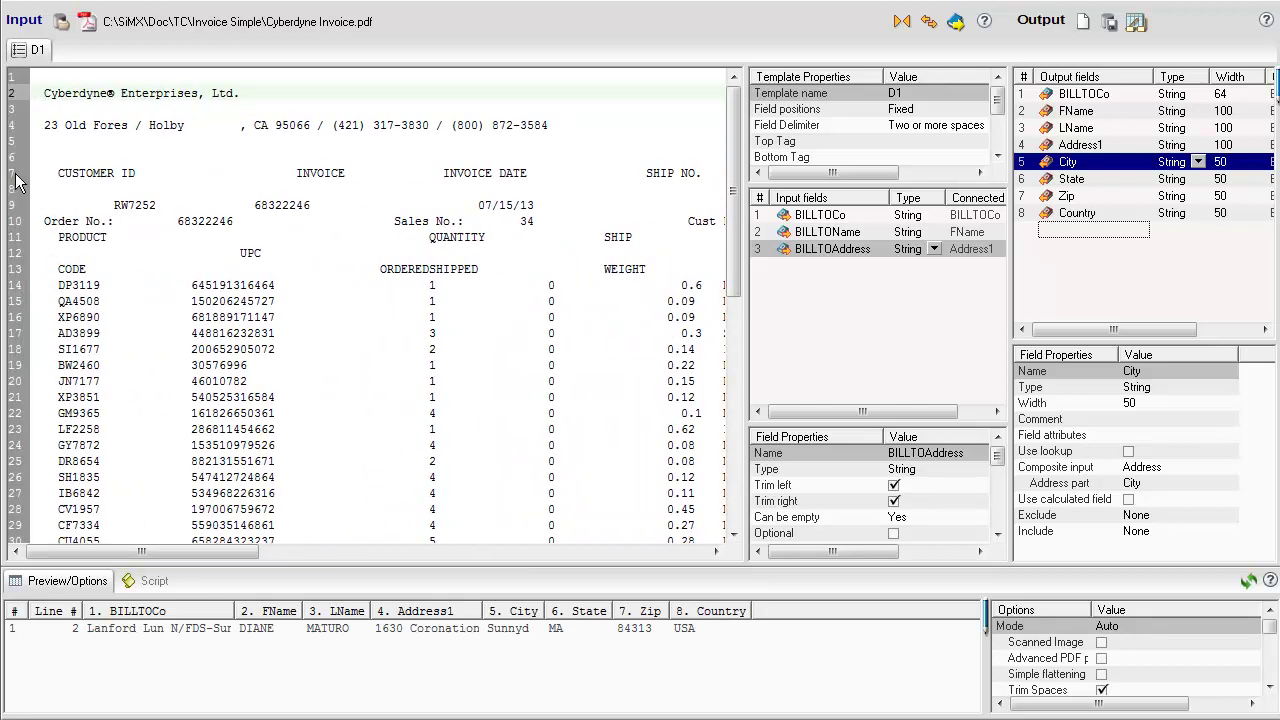
{"action": "left_click", "coordinate": [18, 207]}
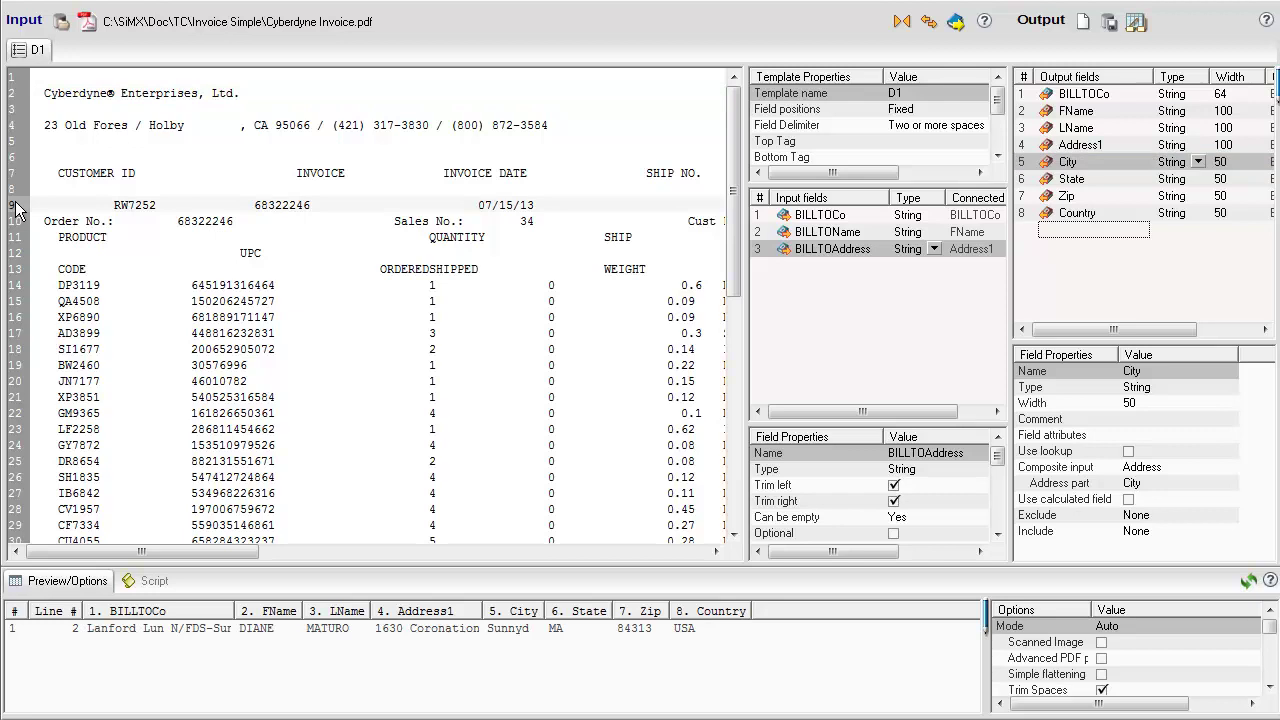
{"action": "right_click", "coordinate": [18, 207]}
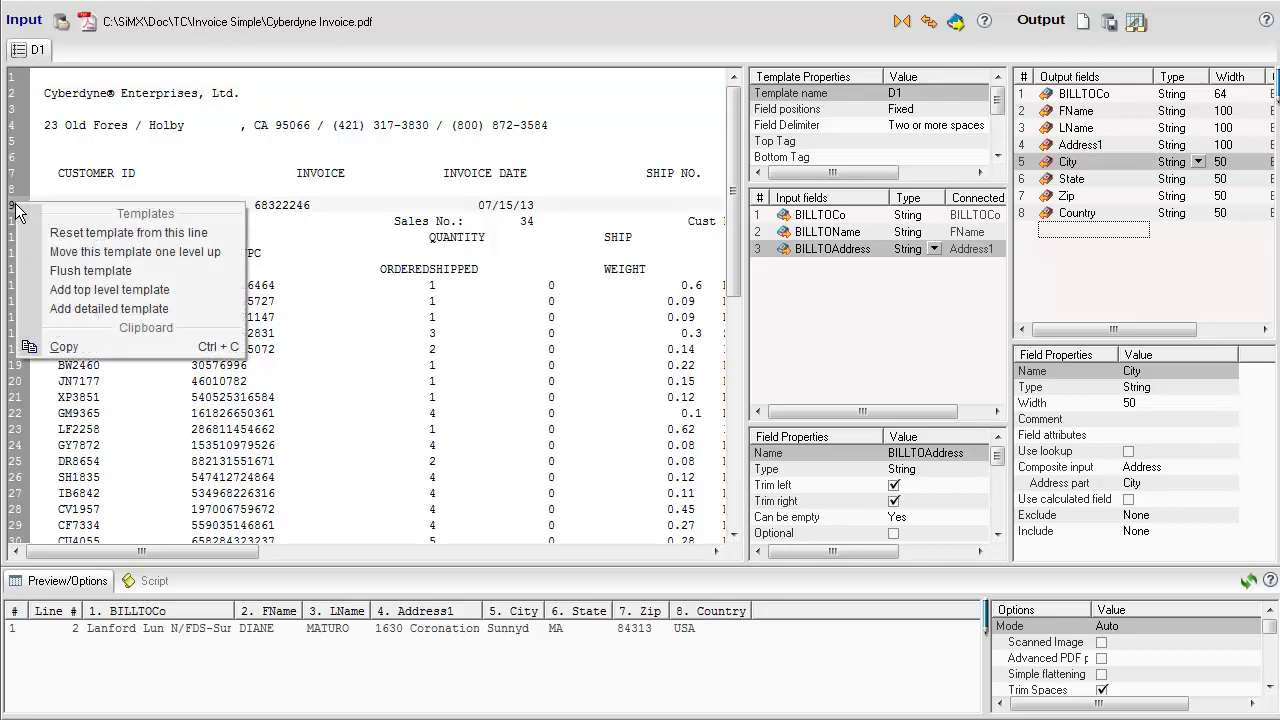
{"action": "left_click", "coordinate": [52, 238]}
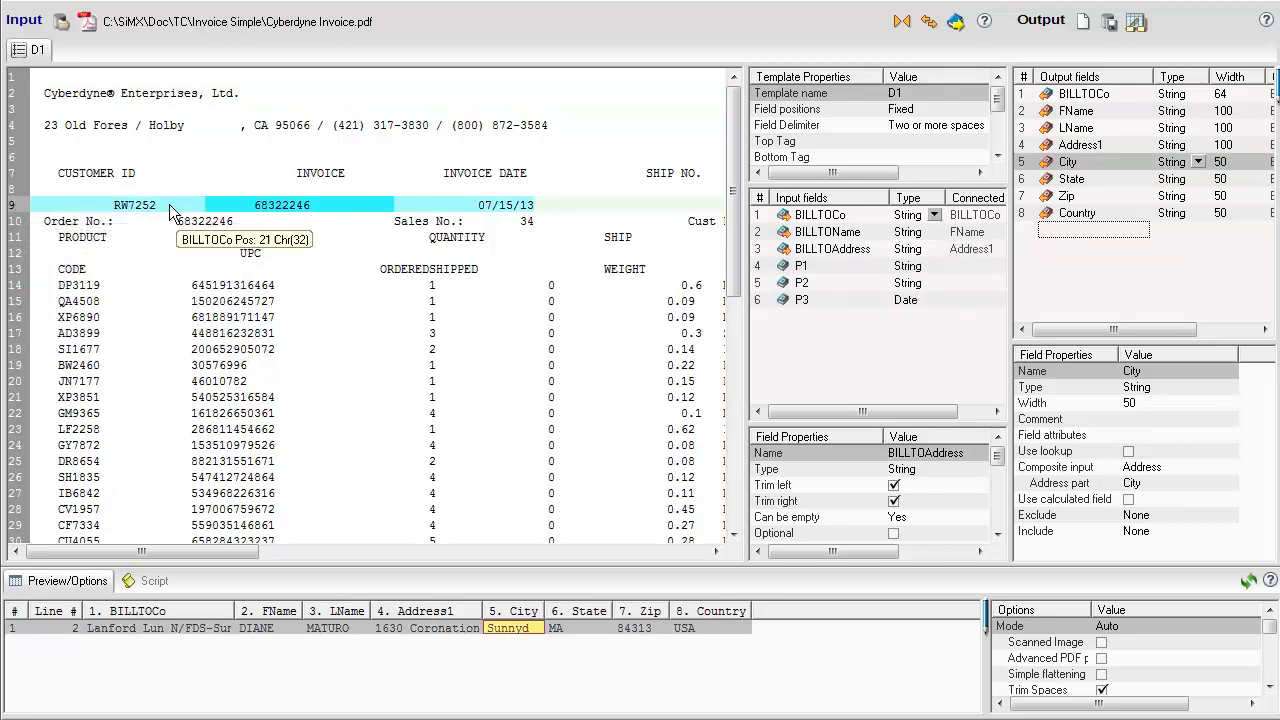
- Name input fields P1, P2 and P3 from the CUSTOMER ID, INVOICE and INVOICE DATE headings on line 7
{"action": "left_click_drag", "start_coordinate": [140, 175], "coordinate": [66, 183]}
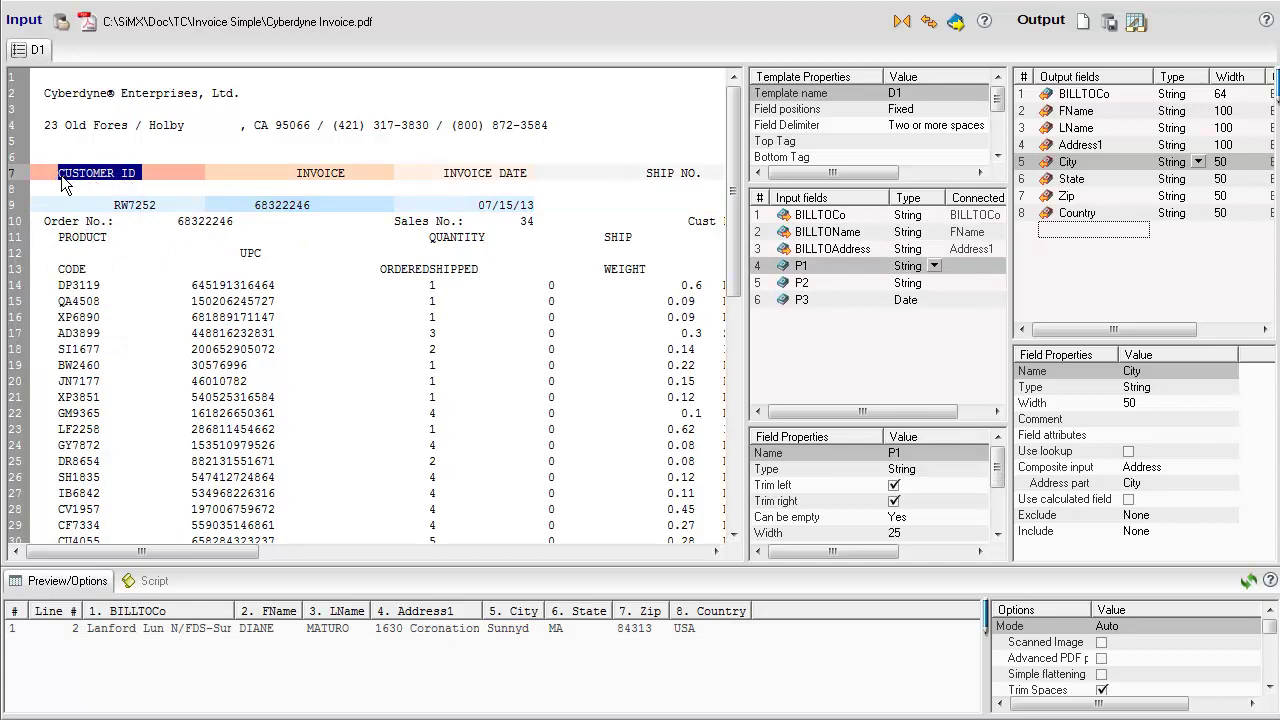
{"action": "right_click", "coordinate": [84, 178]}
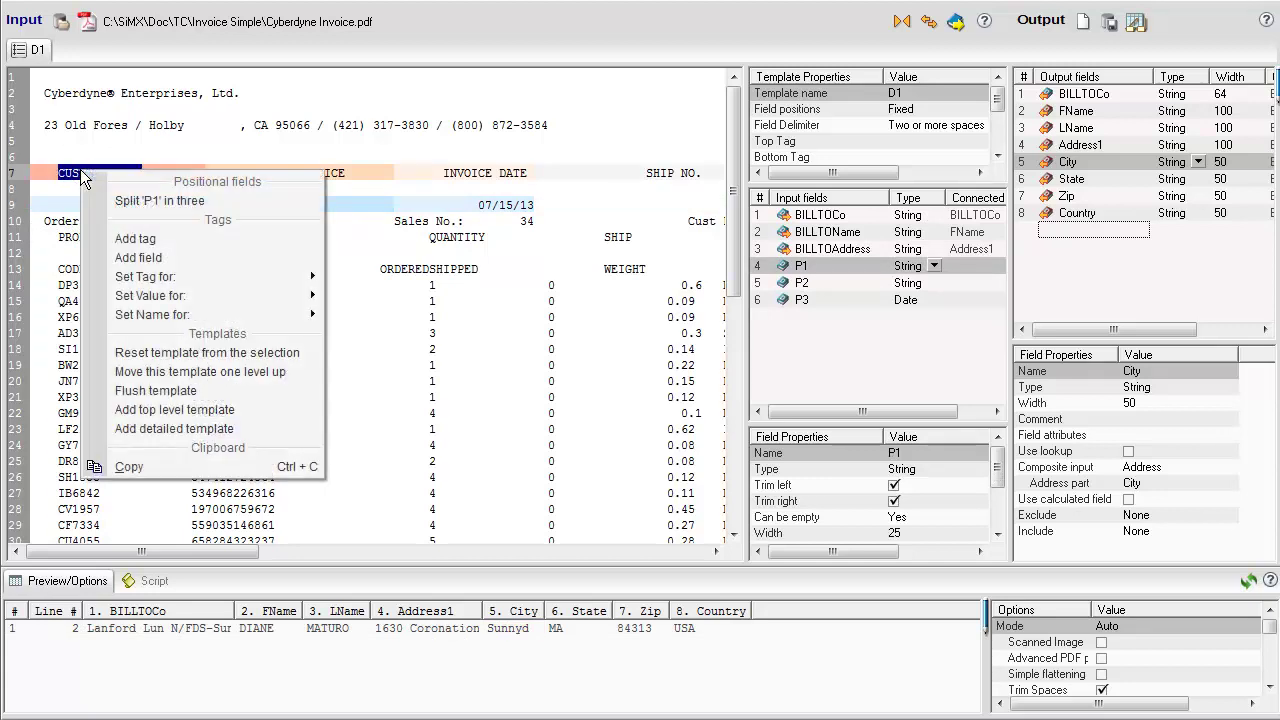
{"action": "mouse_move", "coordinate": [179, 316]}
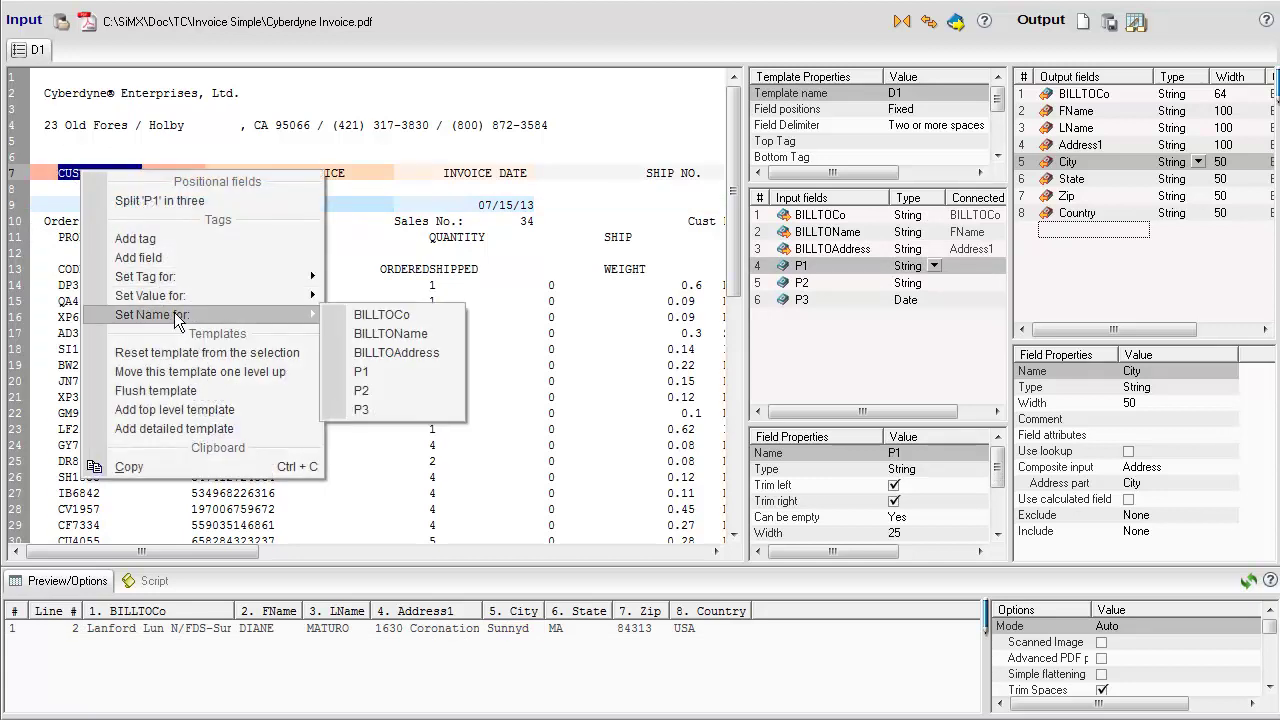
{"action": "left_click", "coordinate": [361, 370]}
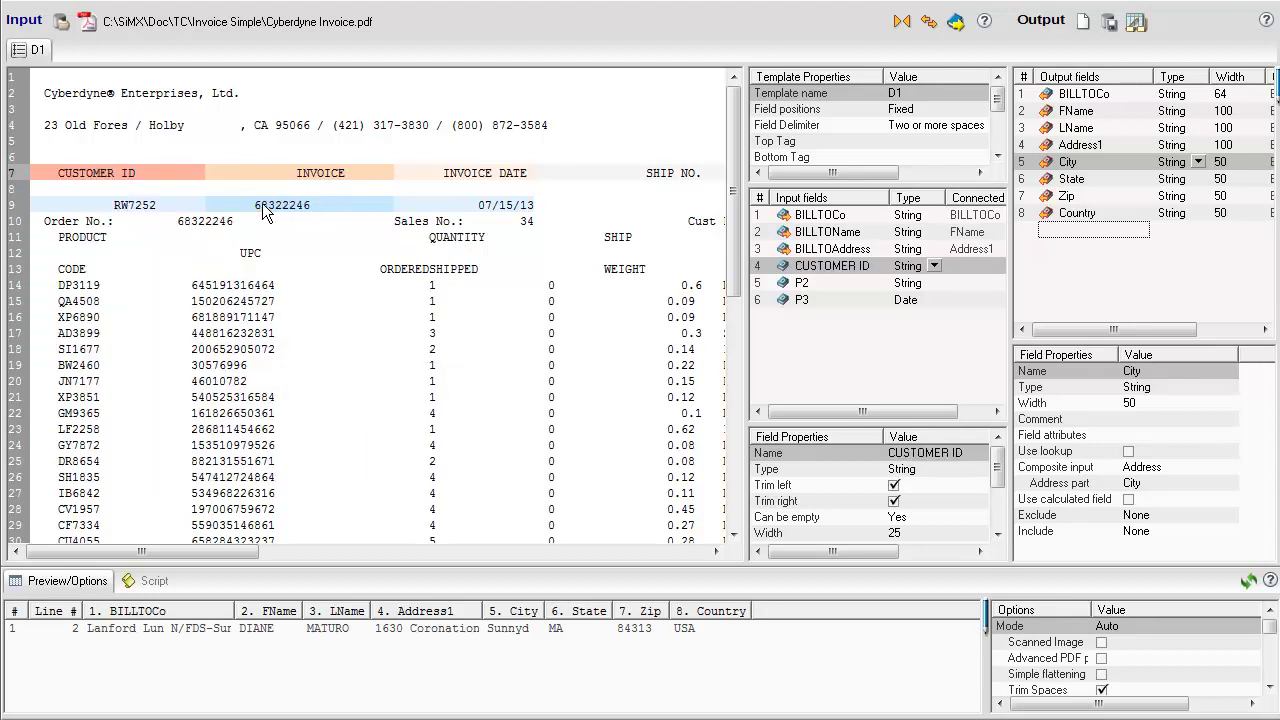
{"action": "double_click", "coordinate": [308, 178]}
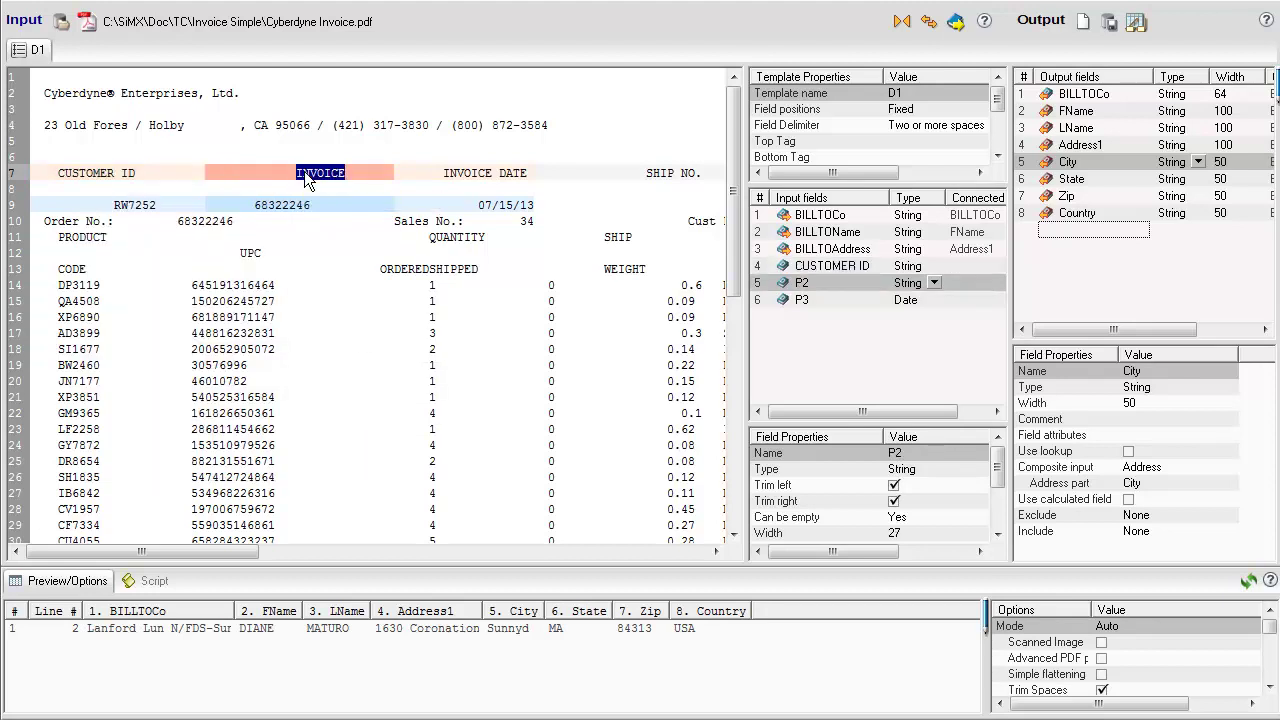
{"action": "right_click", "coordinate": [308, 180]}
{"action": "mouse_move", "coordinate": [352, 322]}
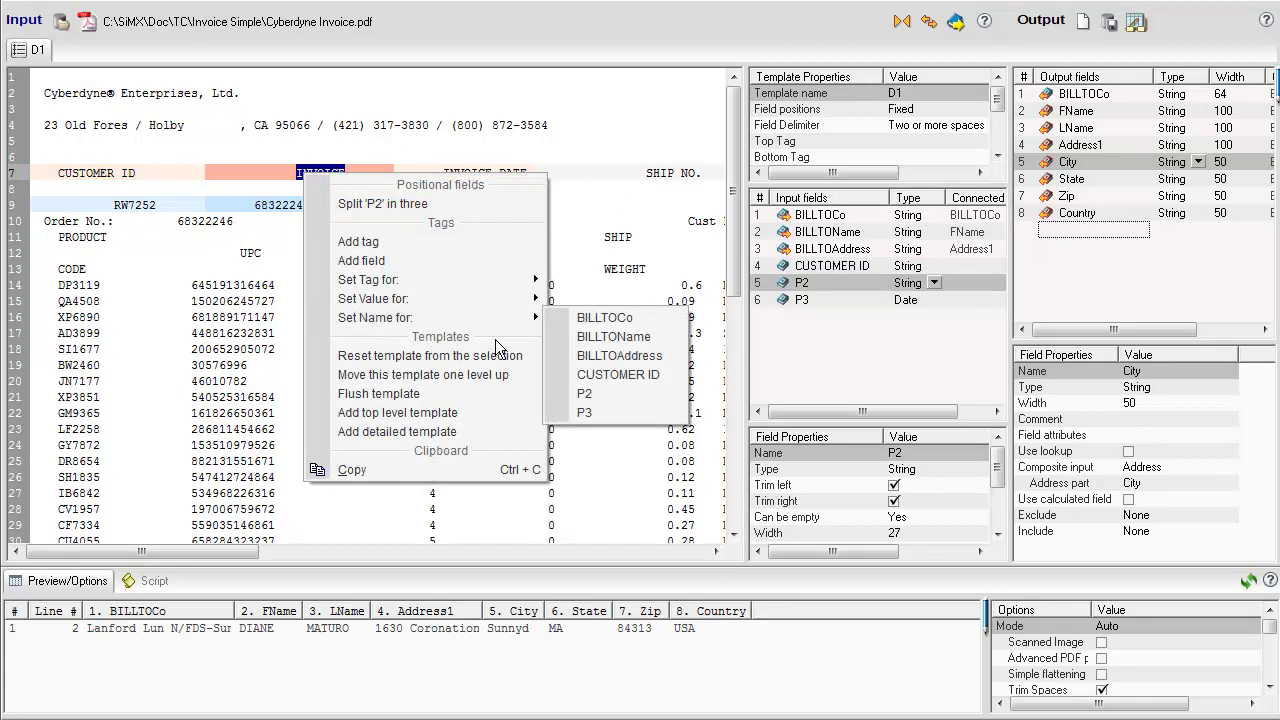
{"action": "left_click", "coordinate": [590, 402]}
{"action": "left_click_drag", "start_coordinate": [446, 173], "coordinate": [520, 181]}
{"action": "right_click", "coordinate": [515, 180]}
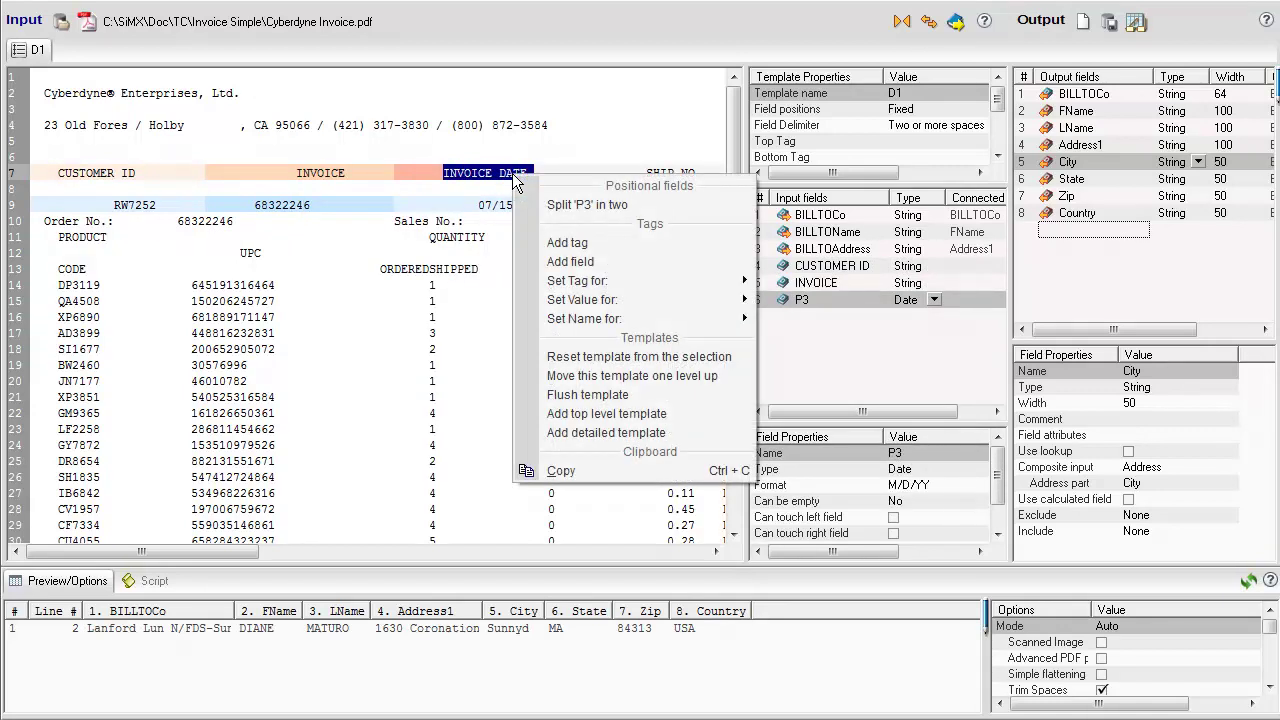
{"action": "mouse_move", "coordinate": [600, 318]}
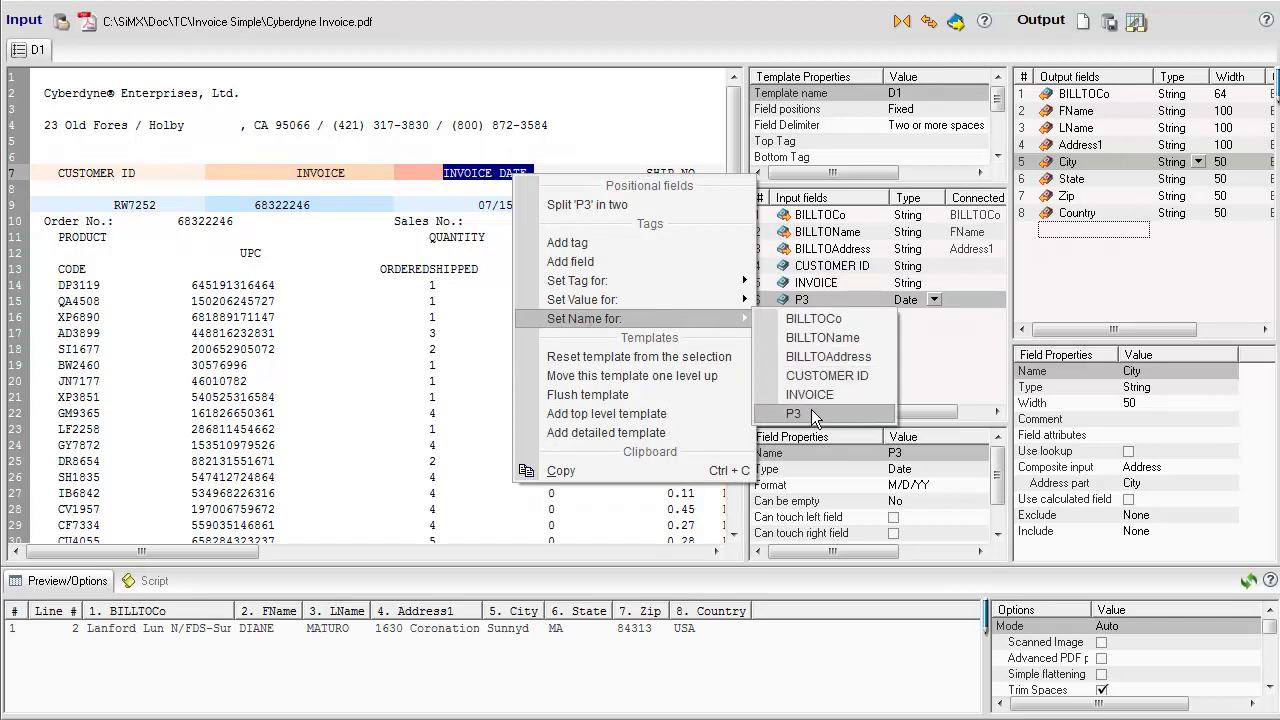
{"action": "left_click", "coordinate": [811, 410]}
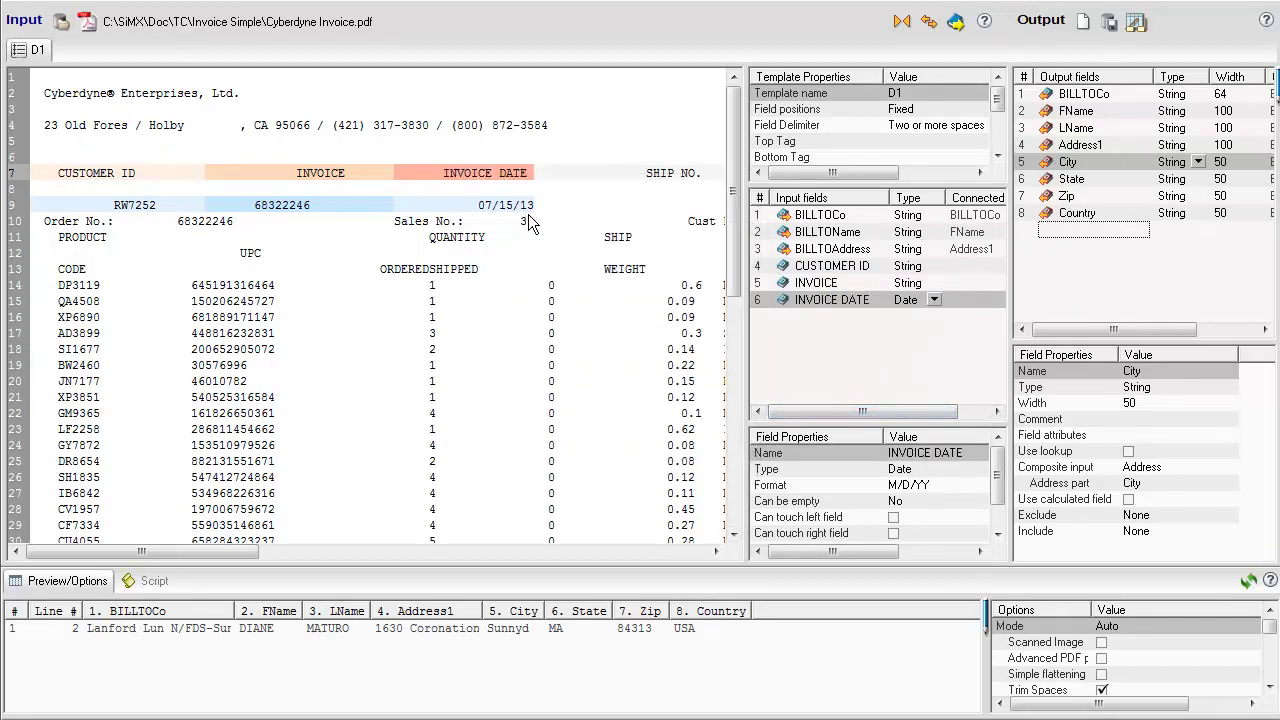
- Add the CUSTOMER ID, INVOICE and INVOICE DATE input fields to the output fields
{"action": "left_click", "coordinate": [780, 268], "text": "shift"}
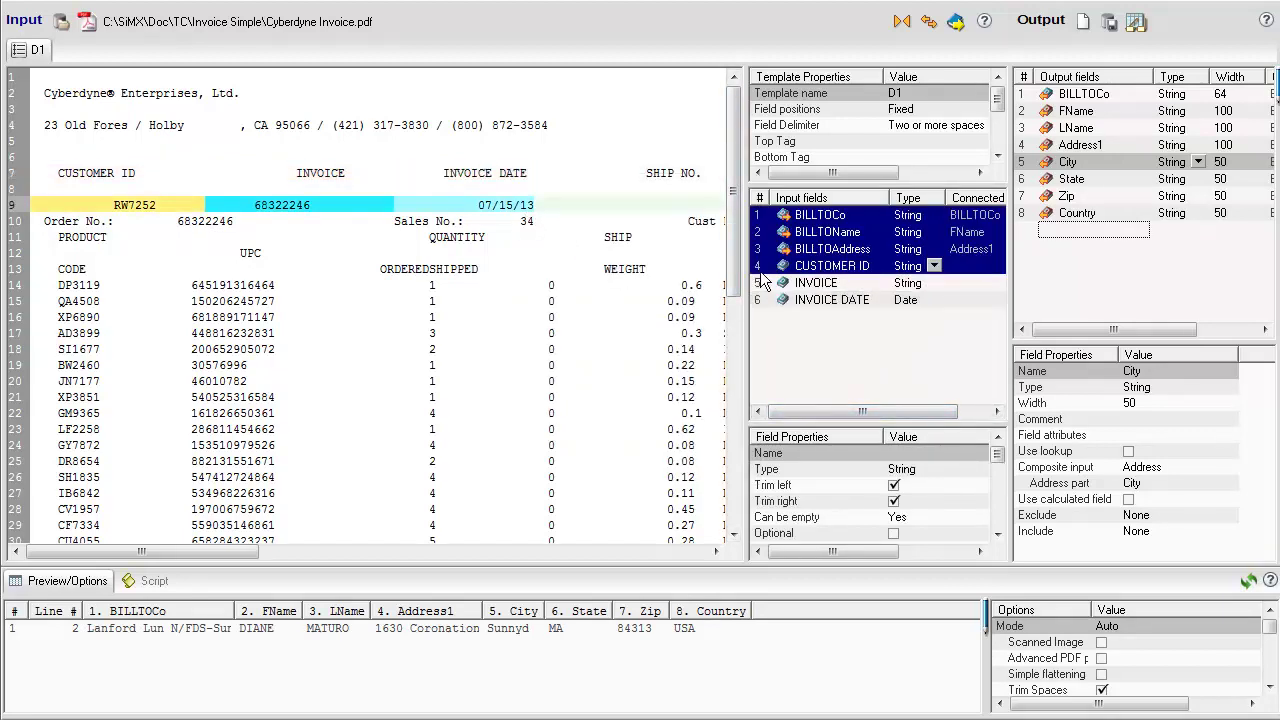
{"action": "left_click", "coordinate": [762, 268]}
{"action": "left_click", "coordinate": [763, 300], "text": "shift"}
{"action": "left_click_drag", "start_coordinate": [760, 275], "coordinate": [1098, 268]}
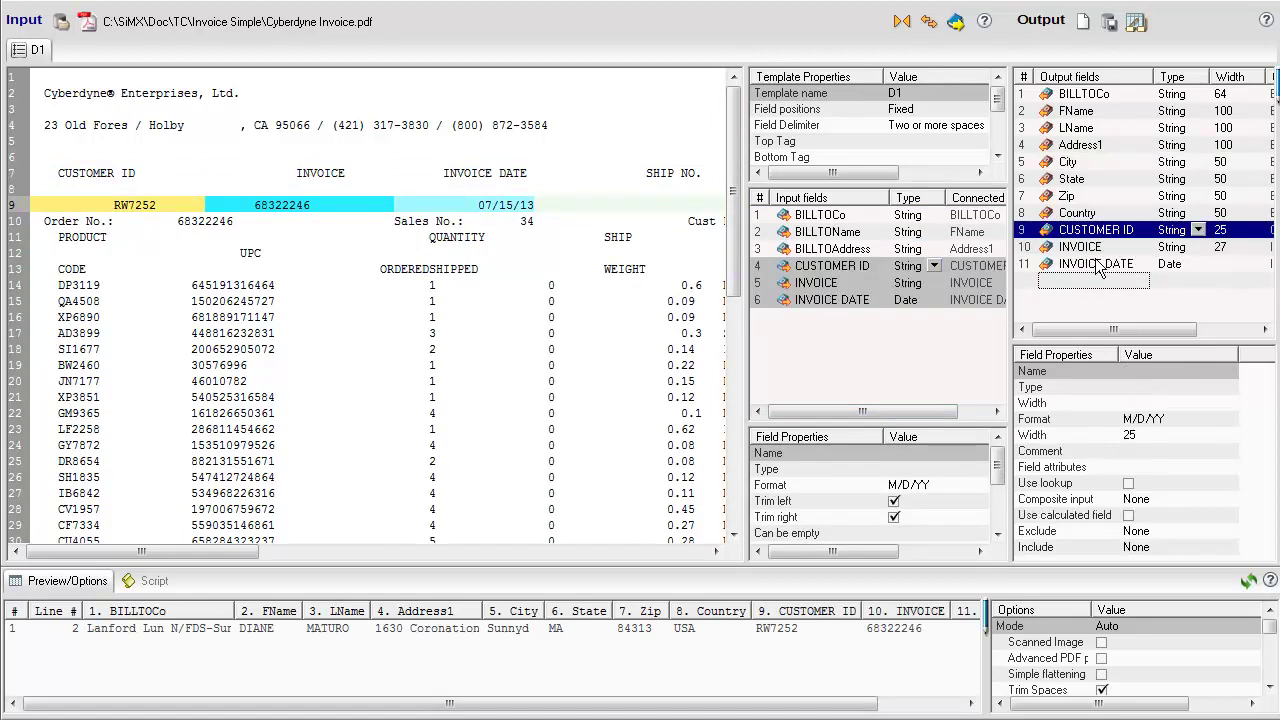
- Add tags for 'Order No.:' and 'Sales No.:' on line 10 of the invoice
{"action": "left_click_drag", "start_coordinate": [121, 221], "coordinate": [44, 221]}
{"action": "right_click", "coordinate": [62, 225]}
{"action": "left_click", "coordinate": [129, 288]}
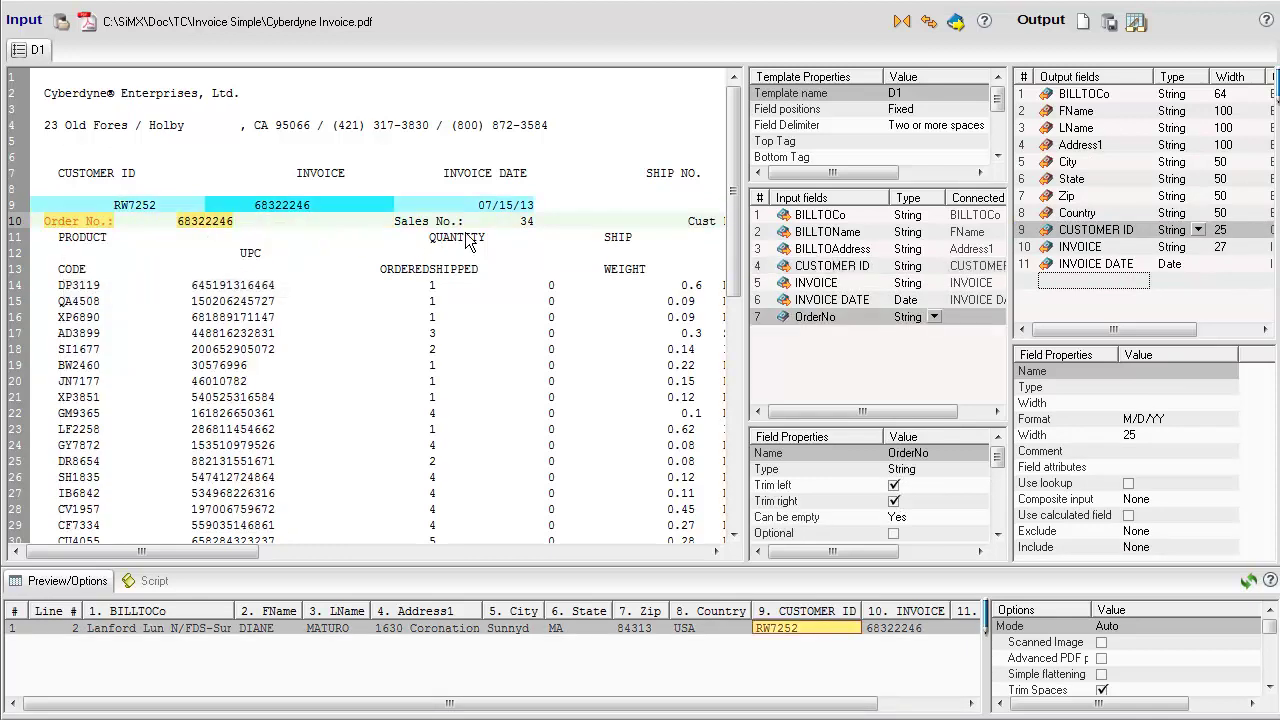
{"action": "left_click_drag", "start_coordinate": [466, 221], "coordinate": [395, 221]}
{"action": "right_click", "coordinate": [420, 228]}
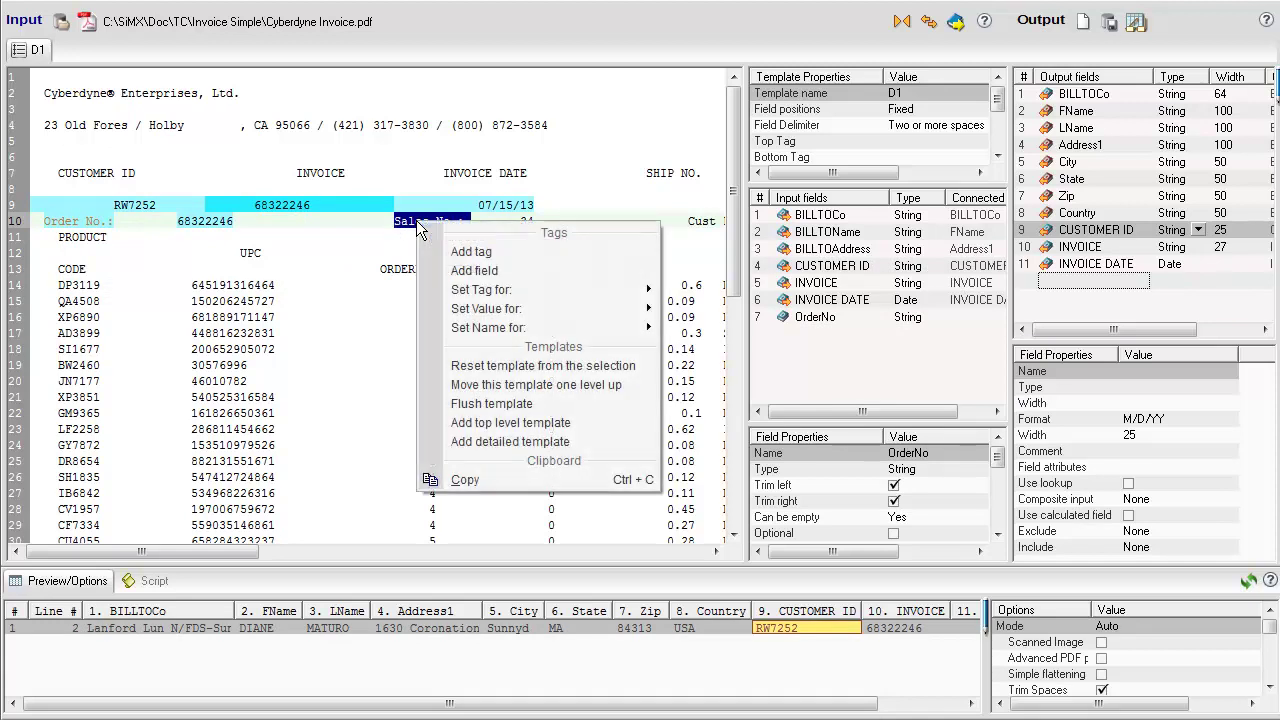
{"action": "left_click", "coordinate": [450, 247]}
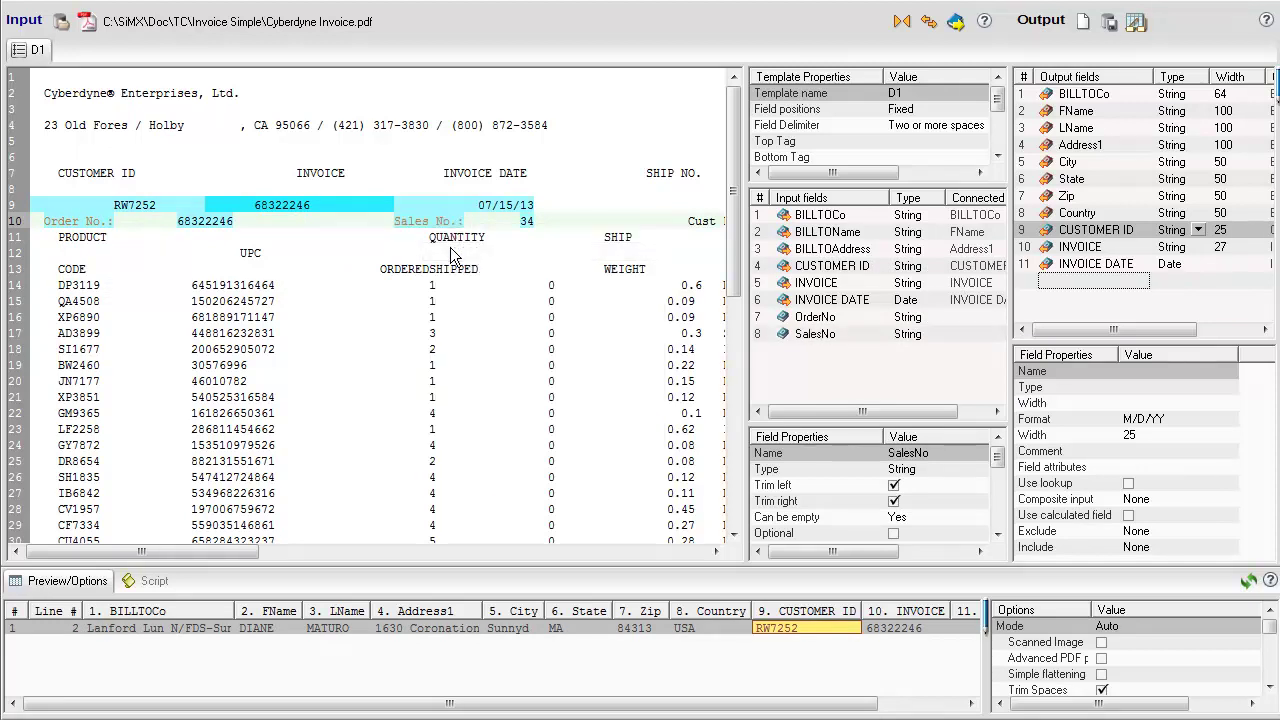
- Add tags for 'Cust PO:' and 'Terms:' on line 10 of the invoice
{"action": "left_click_drag", "start_coordinate": [222, 553], "coordinate": [380, 556]}
{"action": "left_click_drag", "start_coordinate": [266, 228], "coordinate": [203, 221]}
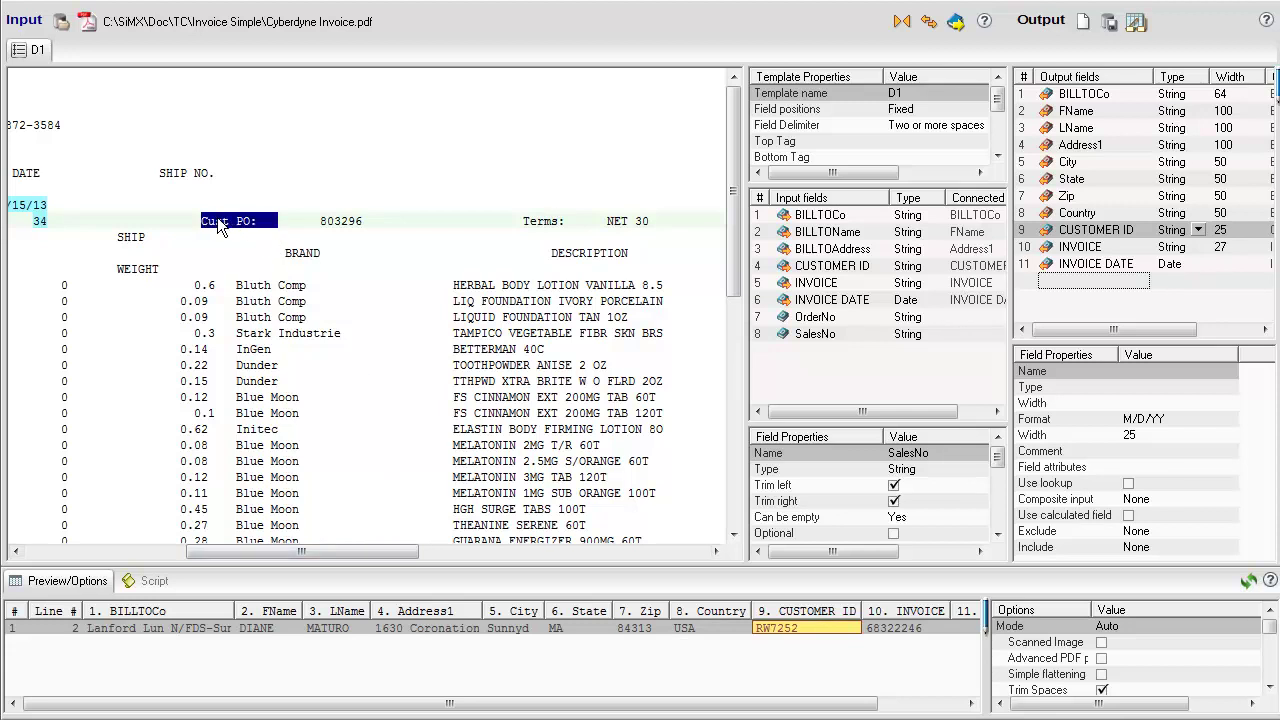
{"action": "right_click", "coordinate": [218, 219]}
{"action": "left_click", "coordinate": [262, 249]}
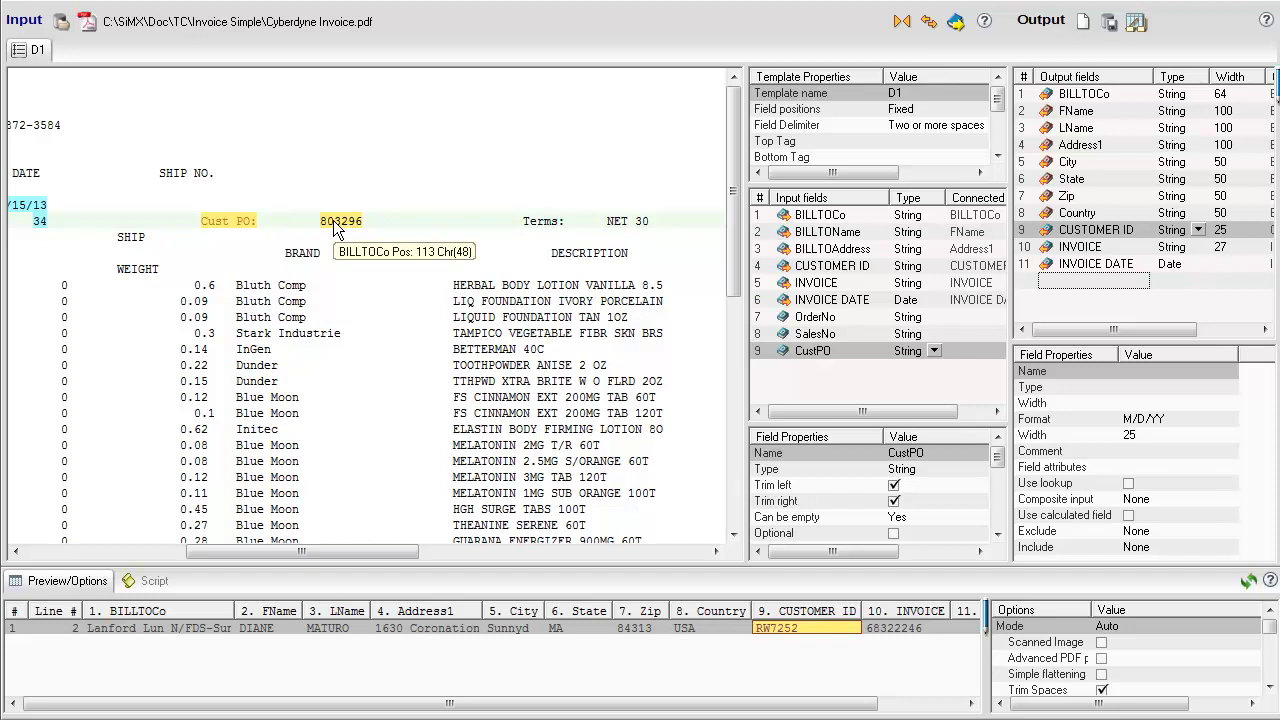
{"action": "left_click", "coordinate": [565, 230]}
{"action": "left_click_drag", "start_coordinate": [565, 230], "coordinate": [519, 224]}
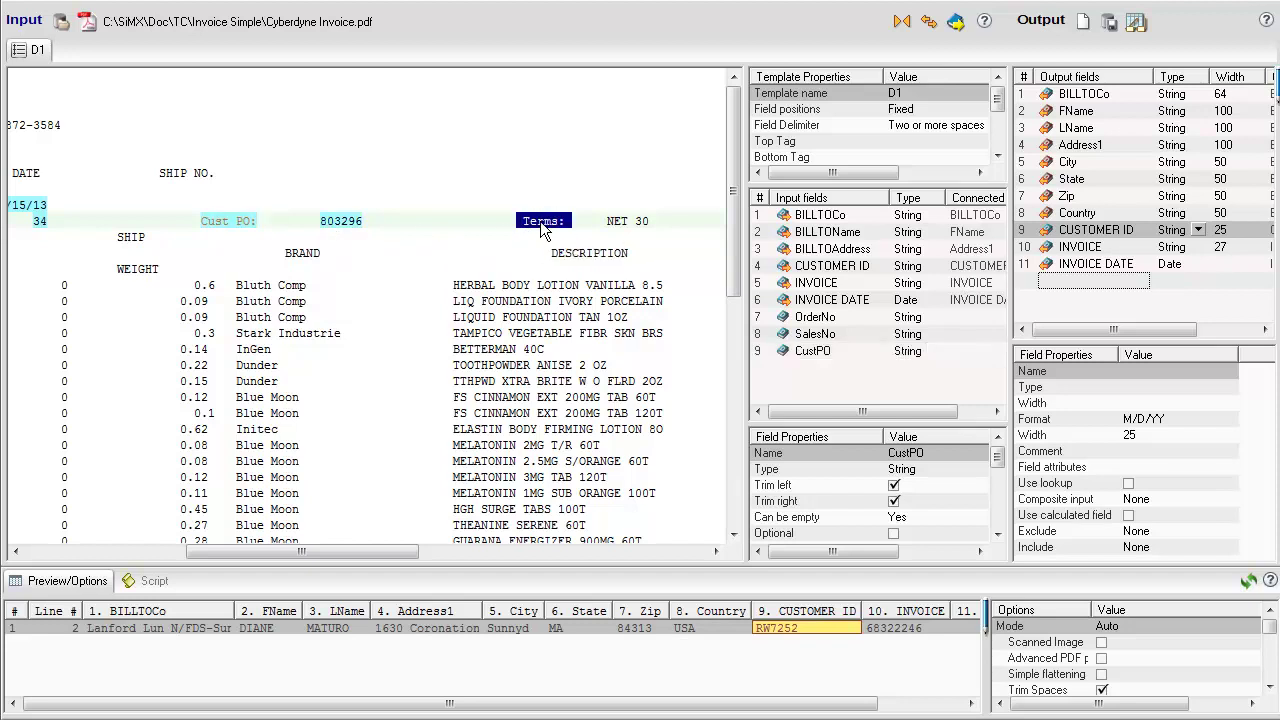
{"action": "right_click", "coordinate": [542, 224]}
{"action": "left_click", "coordinate": [581, 249]}
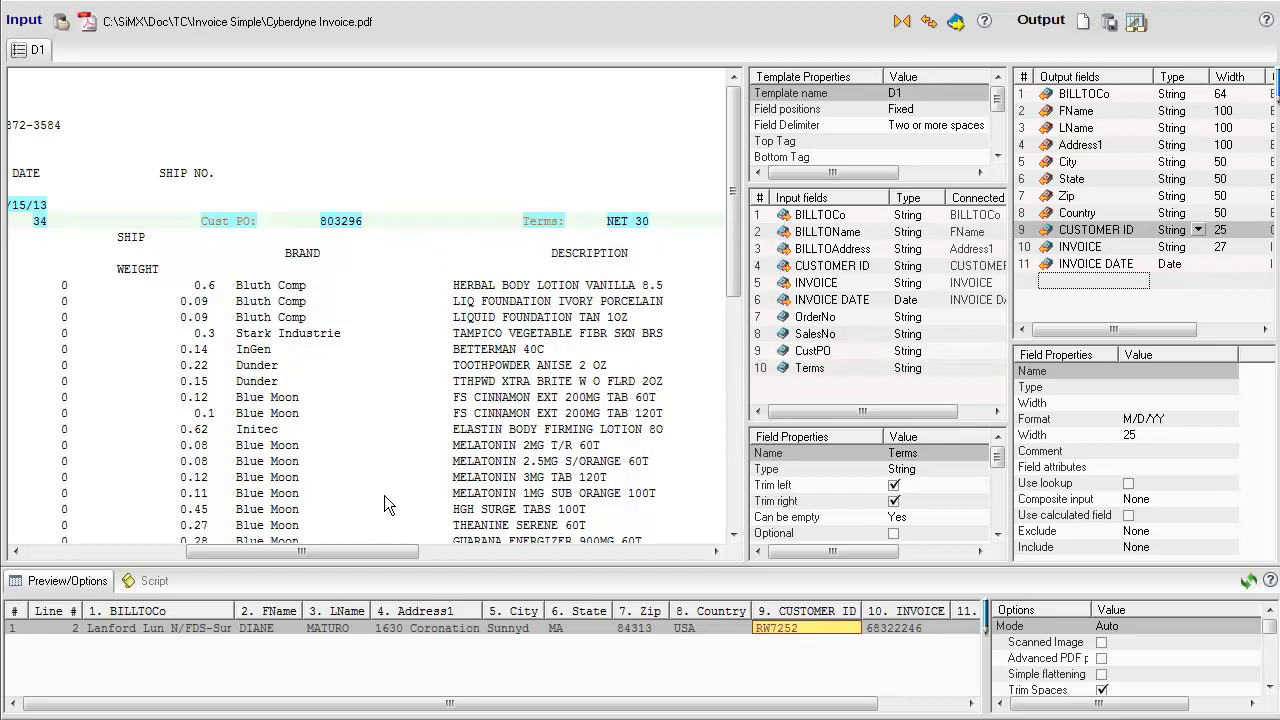
- Add a tag for 'Ship Via' on line 10, below the bill-to block
{"action": "left_click_drag", "start_coordinate": [361, 552], "coordinate": [490, 562]}
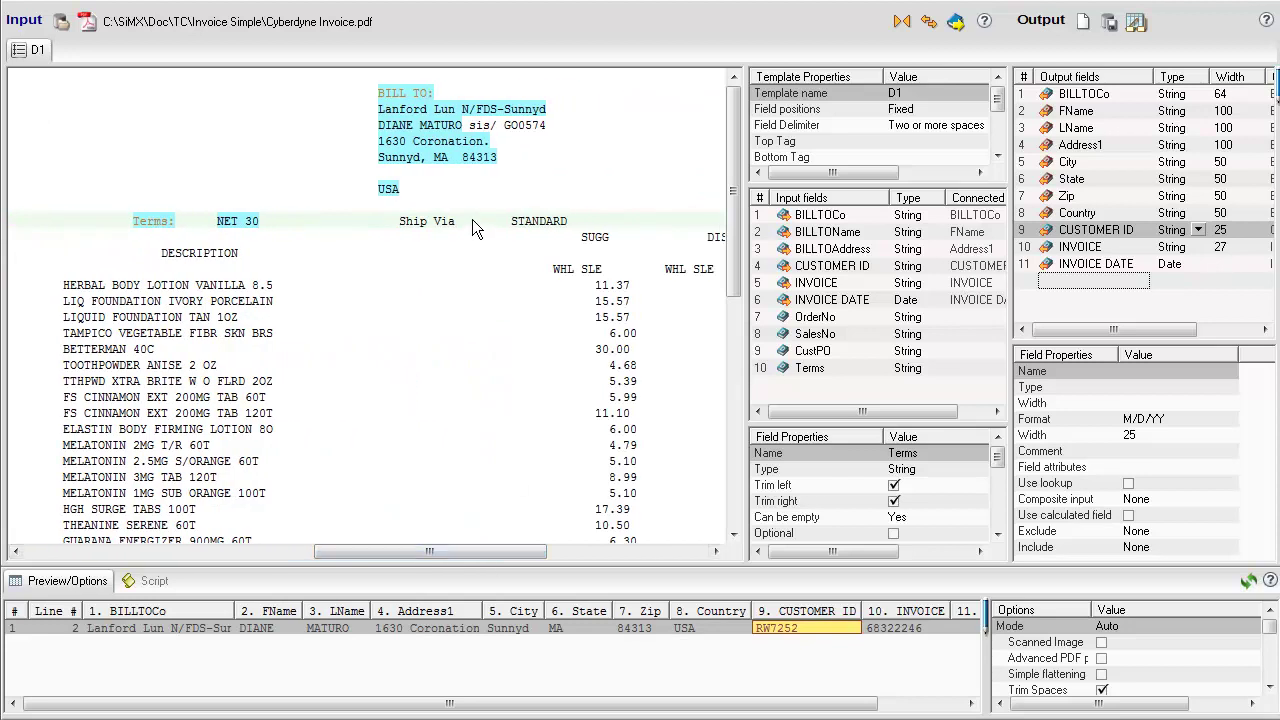
{"action": "left_click_drag", "start_coordinate": [475, 228], "coordinate": [400, 224]}
{"action": "right_click", "coordinate": [433, 231]}
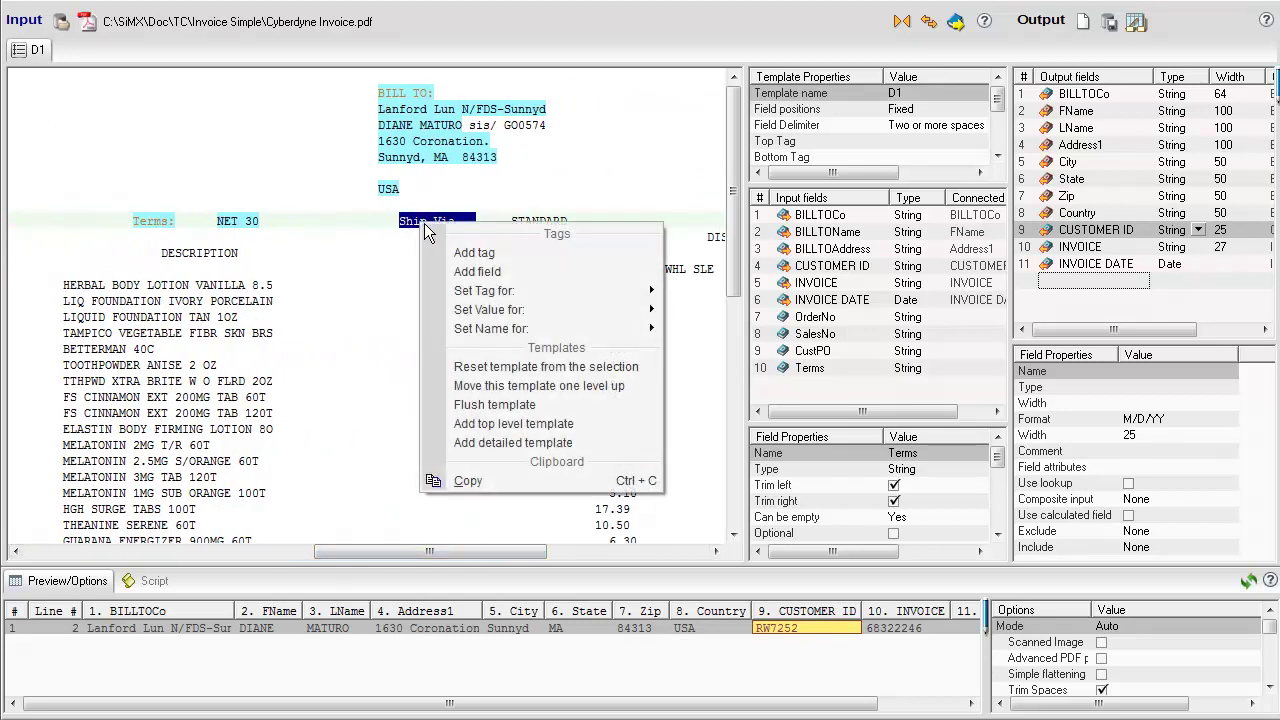
{"action": "left_click", "coordinate": [470, 253]}
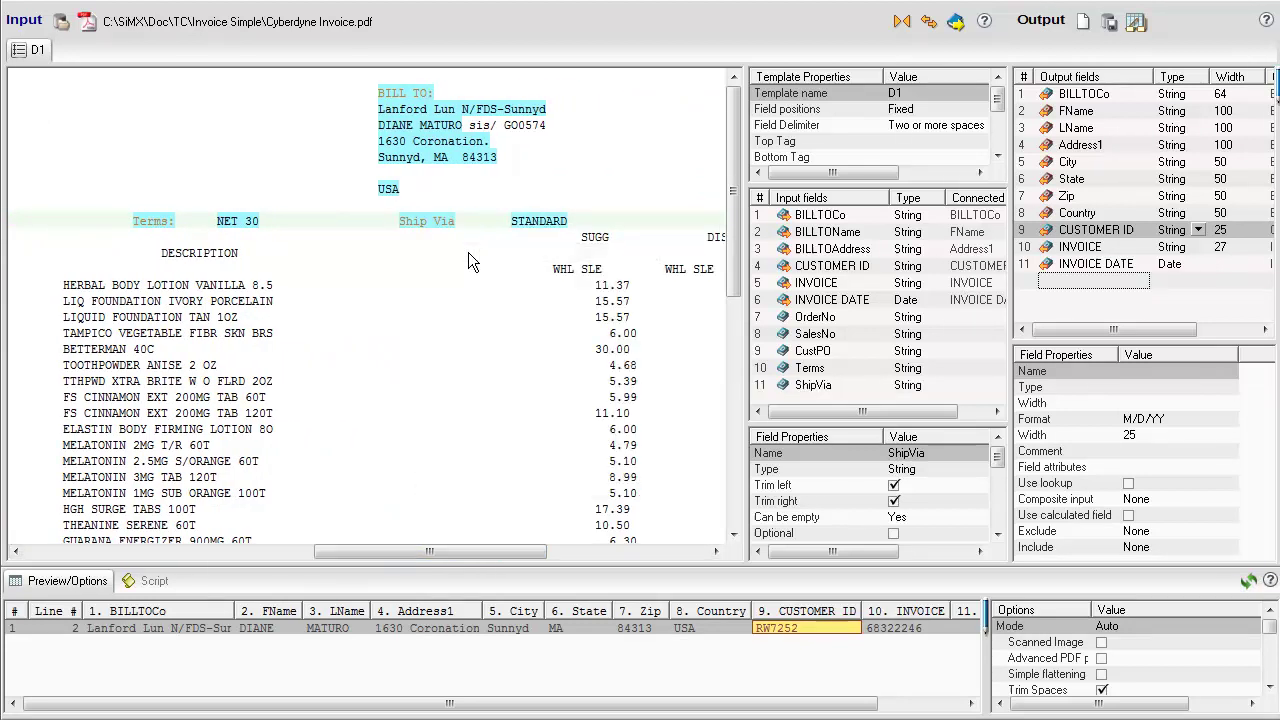
- Add the OrderNo, SalesNo, CustPO, Terms and ShipVia input fields to the output fields
{"action": "left_click", "coordinate": [758, 318]}
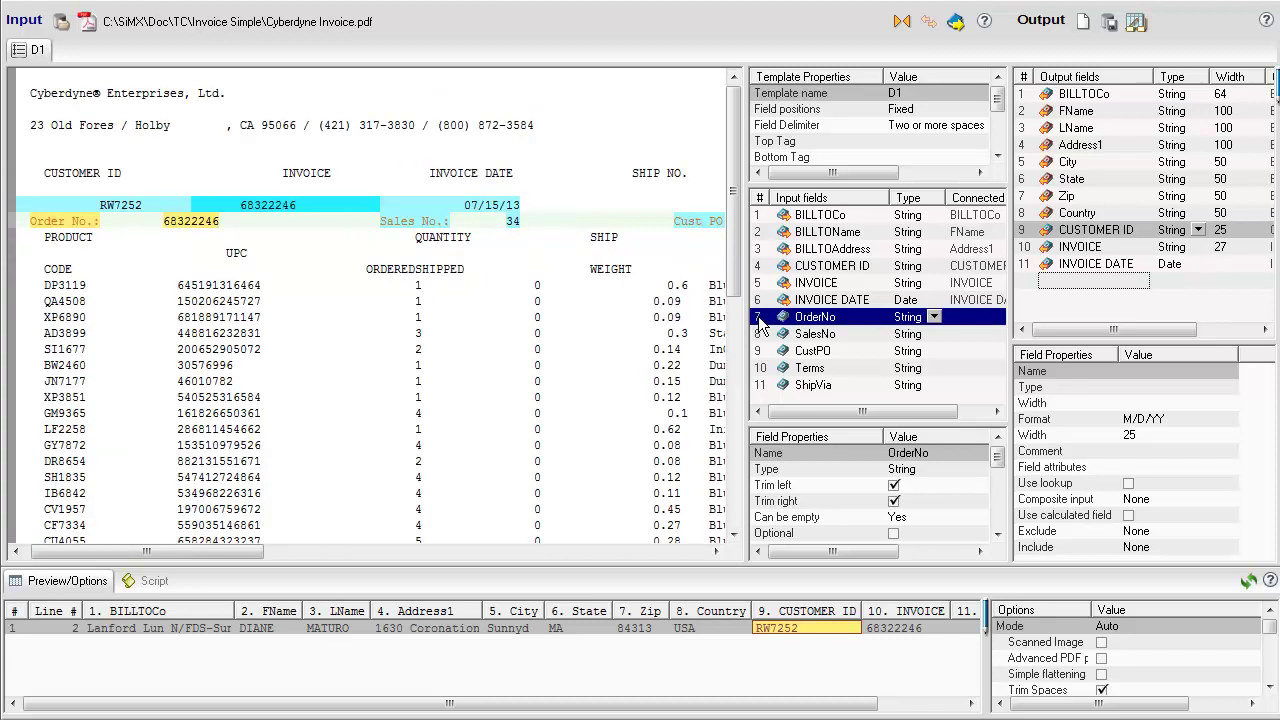
{"action": "left_click", "coordinate": [760, 392], "text": "shift"}
{"action": "left_click_drag", "start_coordinate": [762, 325], "coordinate": [1118, 305]}
- Move the D1 template one level up and rename it Top
{"action": "right_click", "coordinate": [229, 203]}
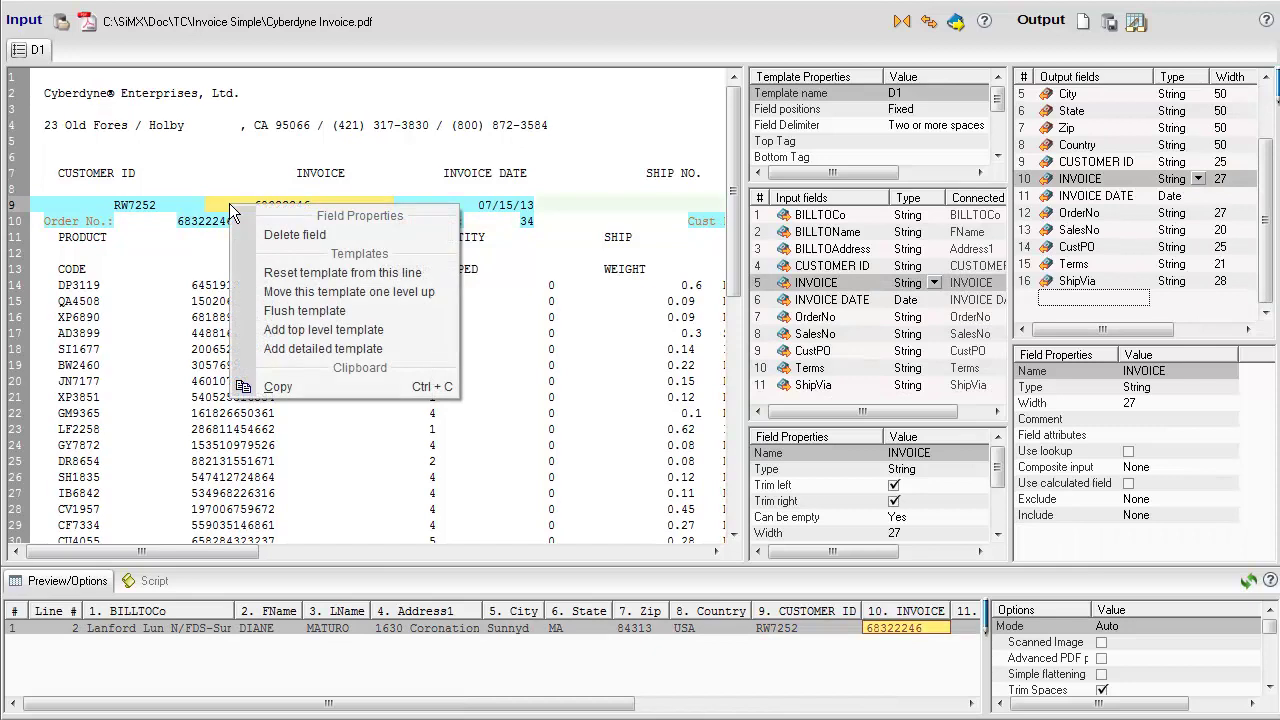
{"action": "left_click", "coordinate": [300, 292]}
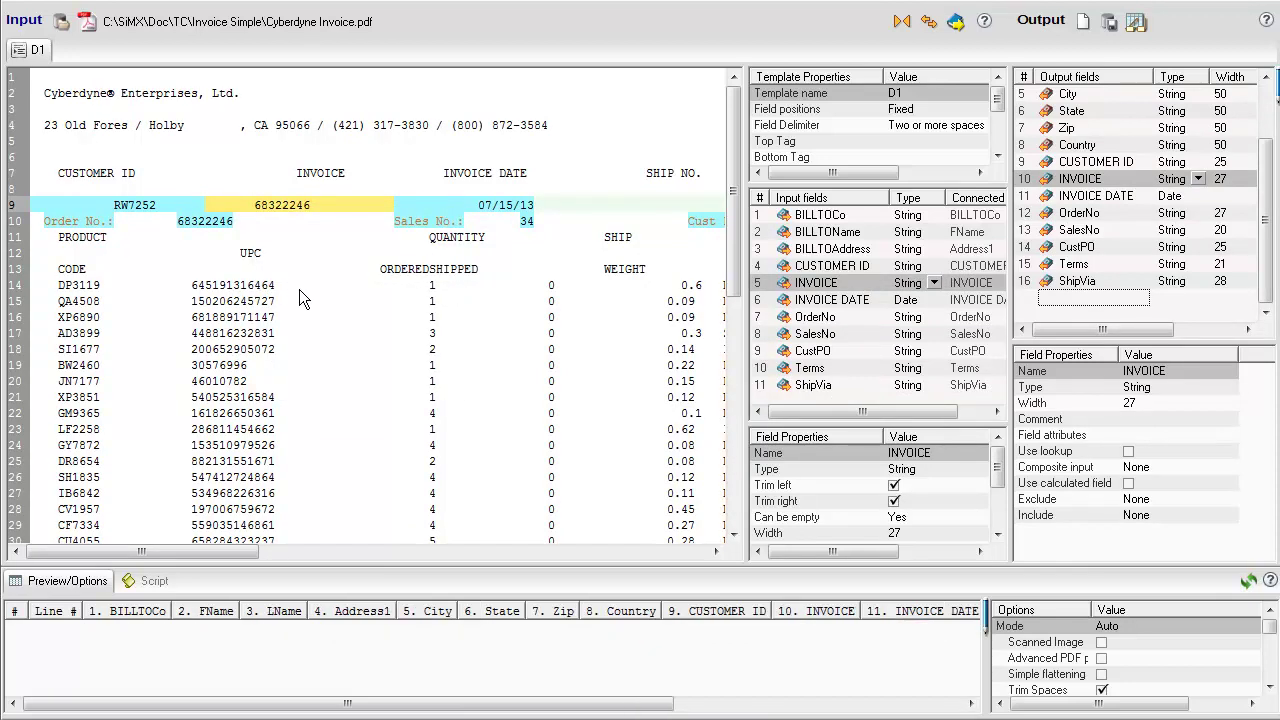
{"action": "left_click", "coordinate": [948, 93]}
{"action": "type", "text": "Top"}
{"action": "key", "text": "Return"}
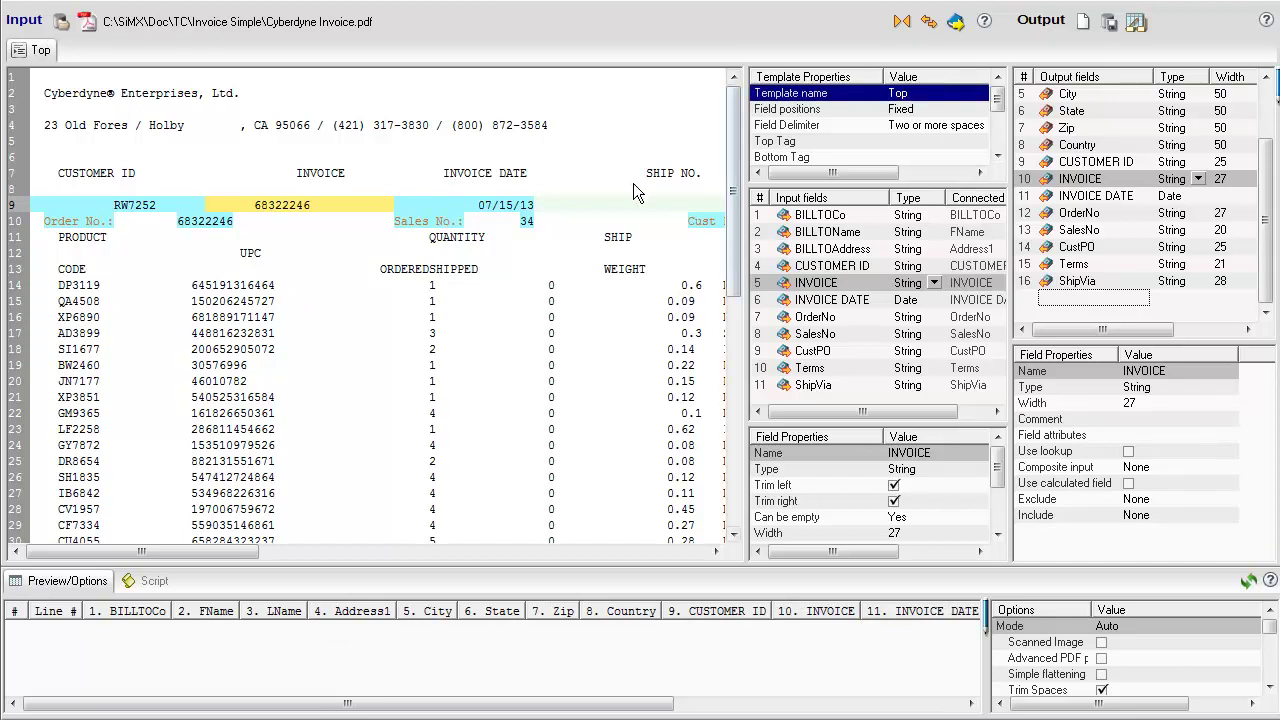
- Add a detailed template for the invoice line items and name it Det
{"action": "right_click", "coordinate": [254, 334]}
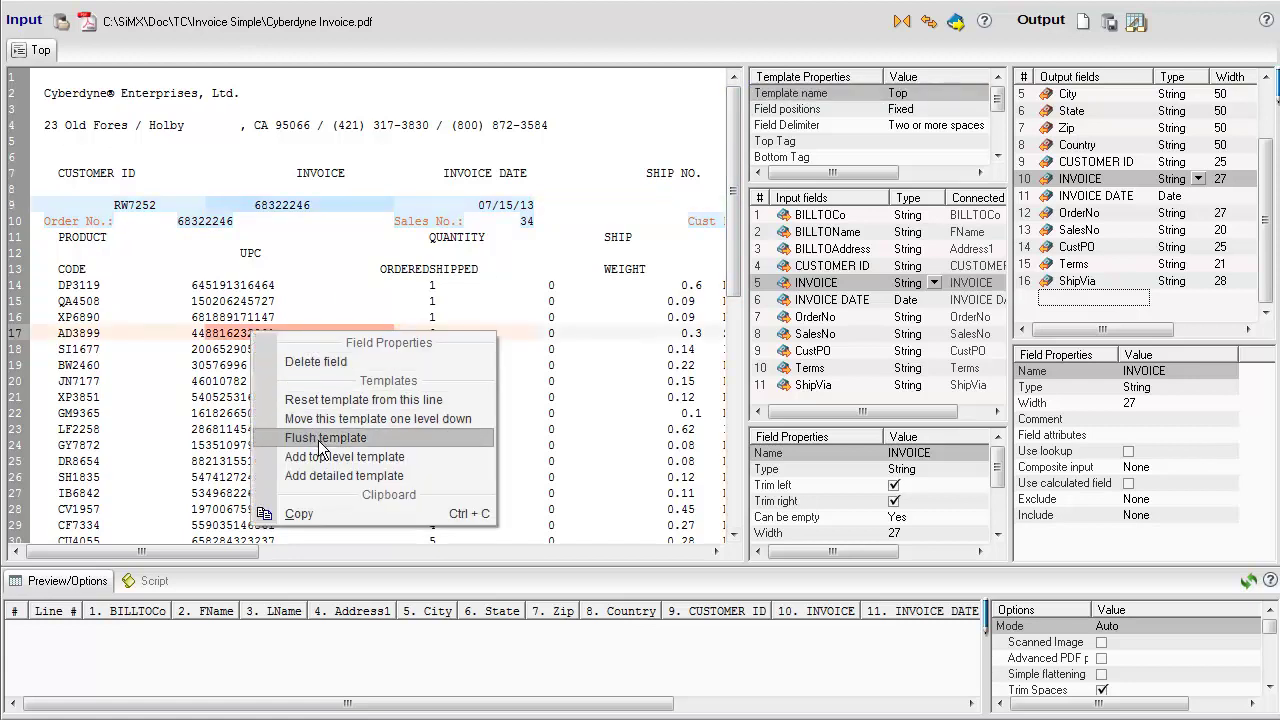
{"action": "left_click", "coordinate": [334, 476]}
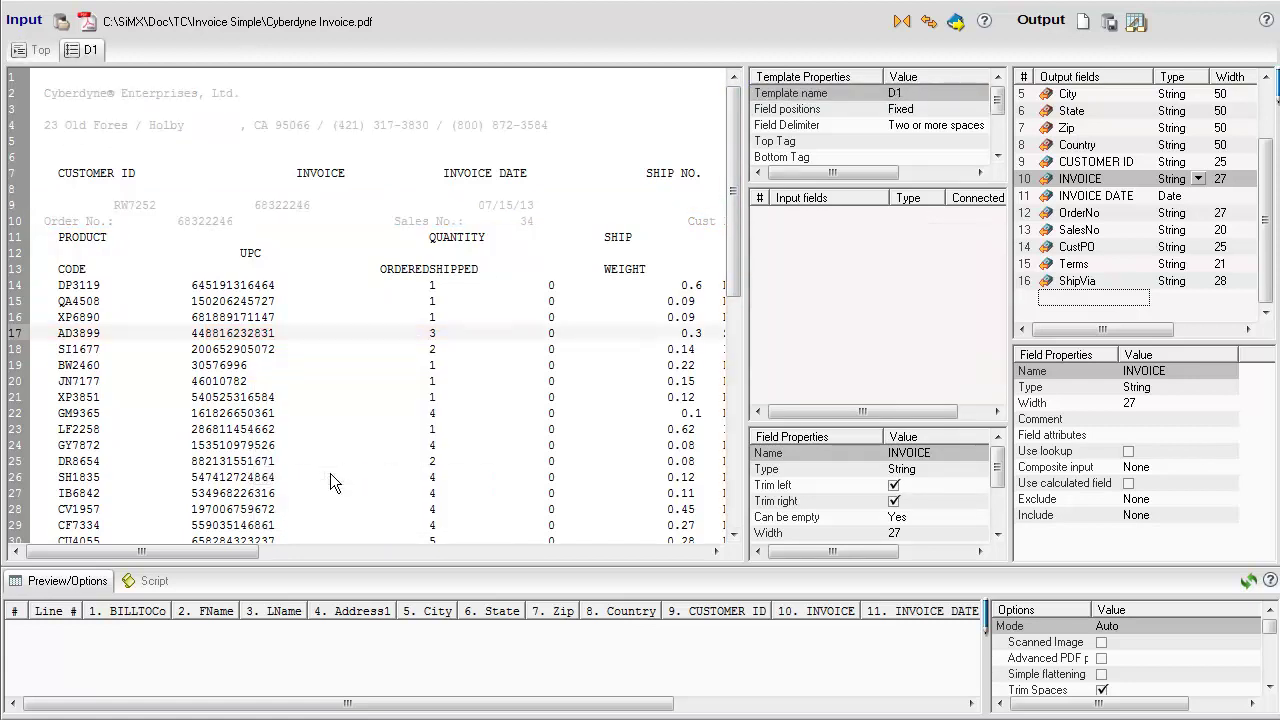
{"action": "left_click", "coordinate": [933, 93]}
{"action": "type", "text": "D"}
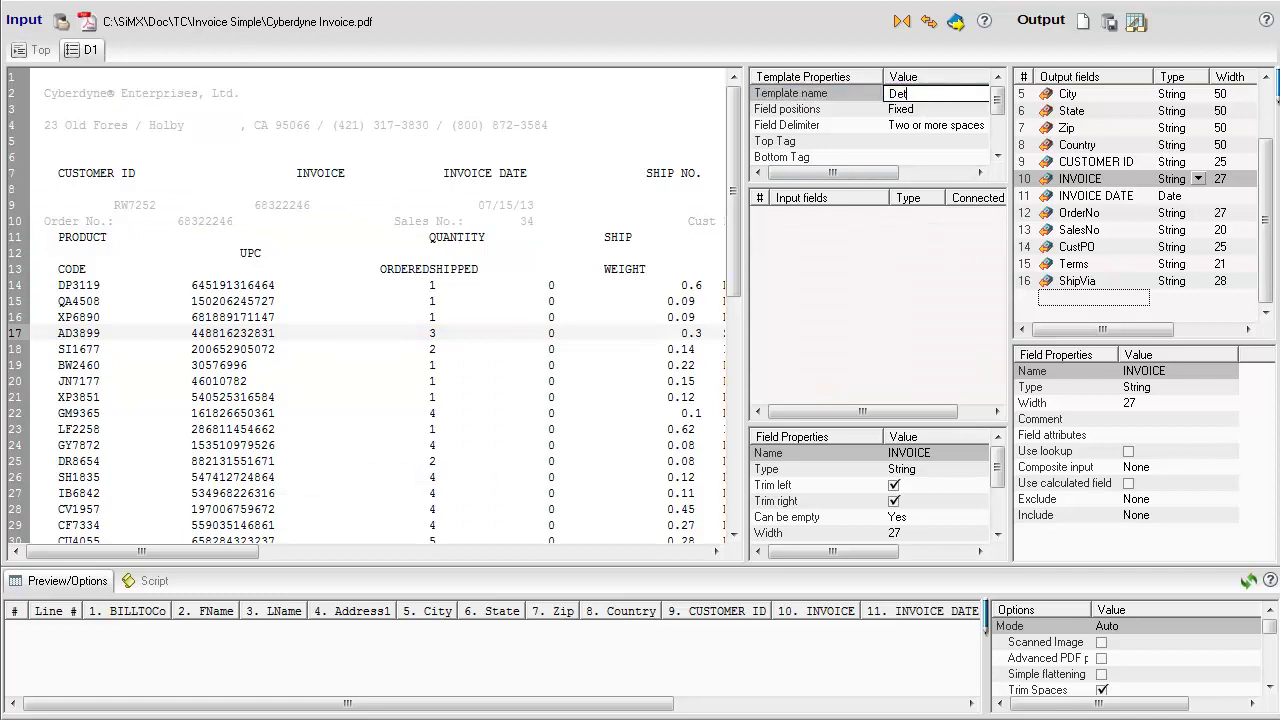
{"action": "key", "text": "Return"}
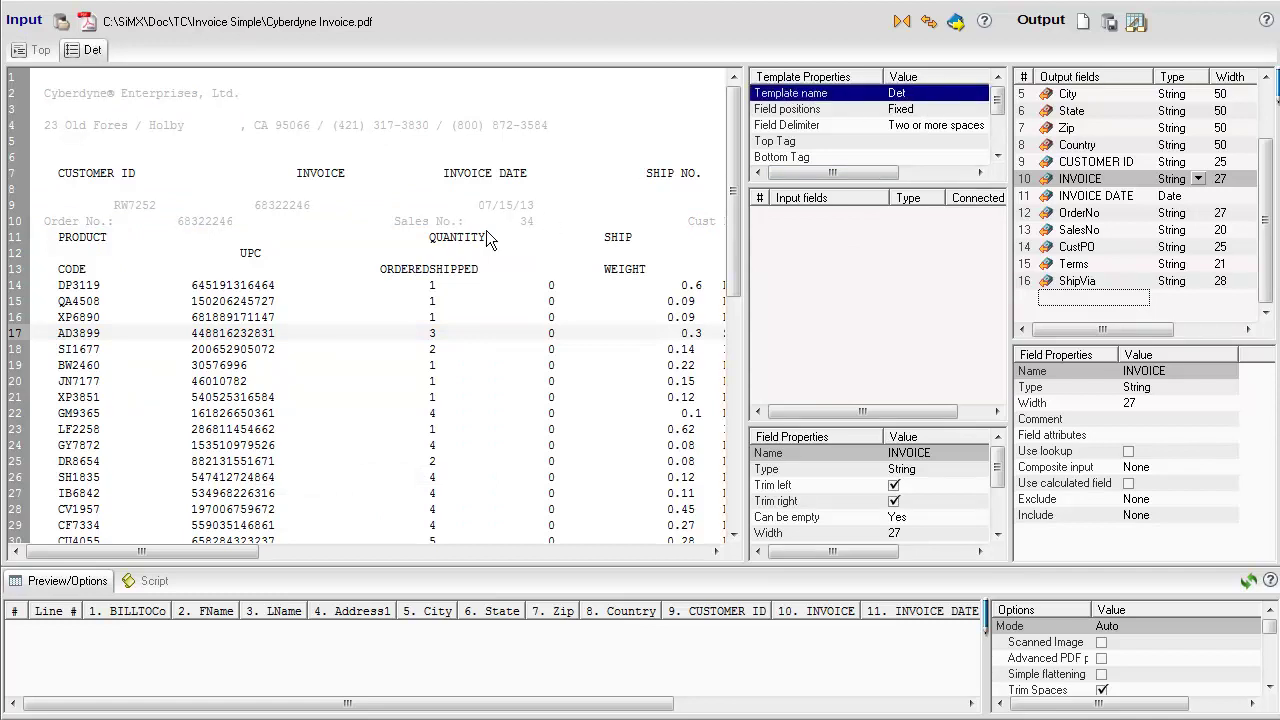
- Set up the Det template from line 14, the first product row
{"action": "right_click", "coordinate": [199, 292]}
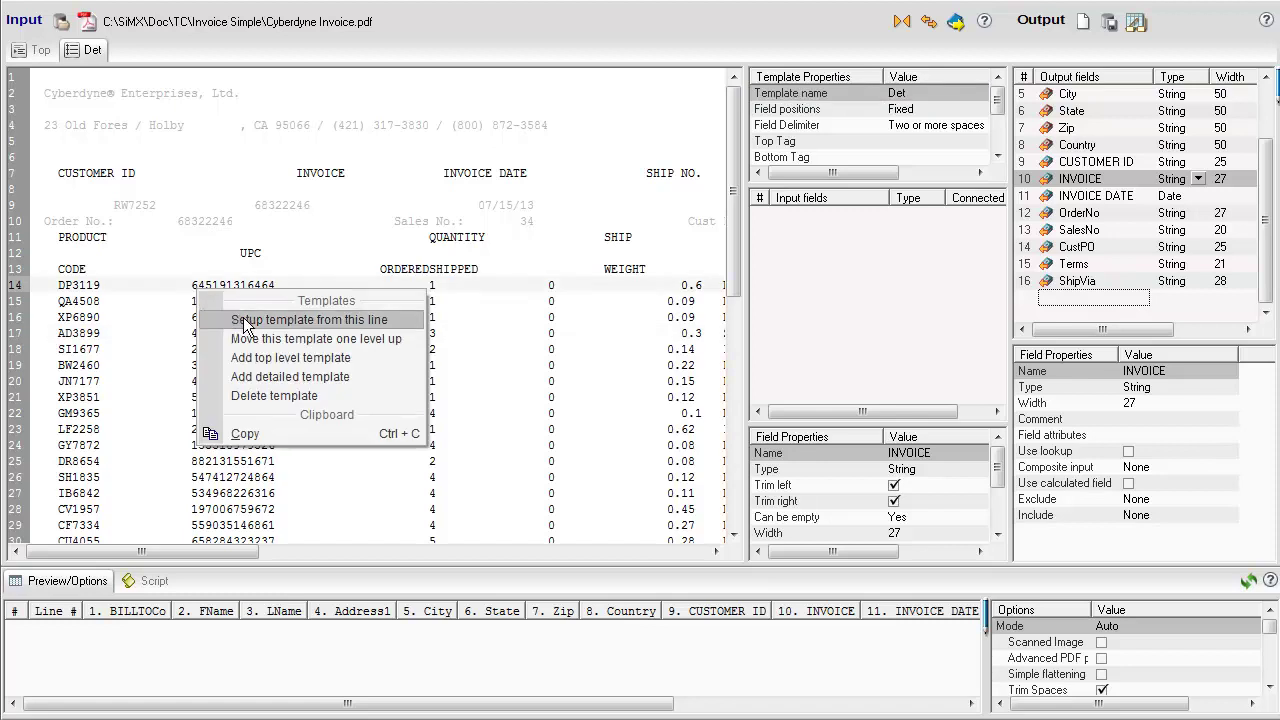
{"action": "left_click", "coordinate": [245, 320]}
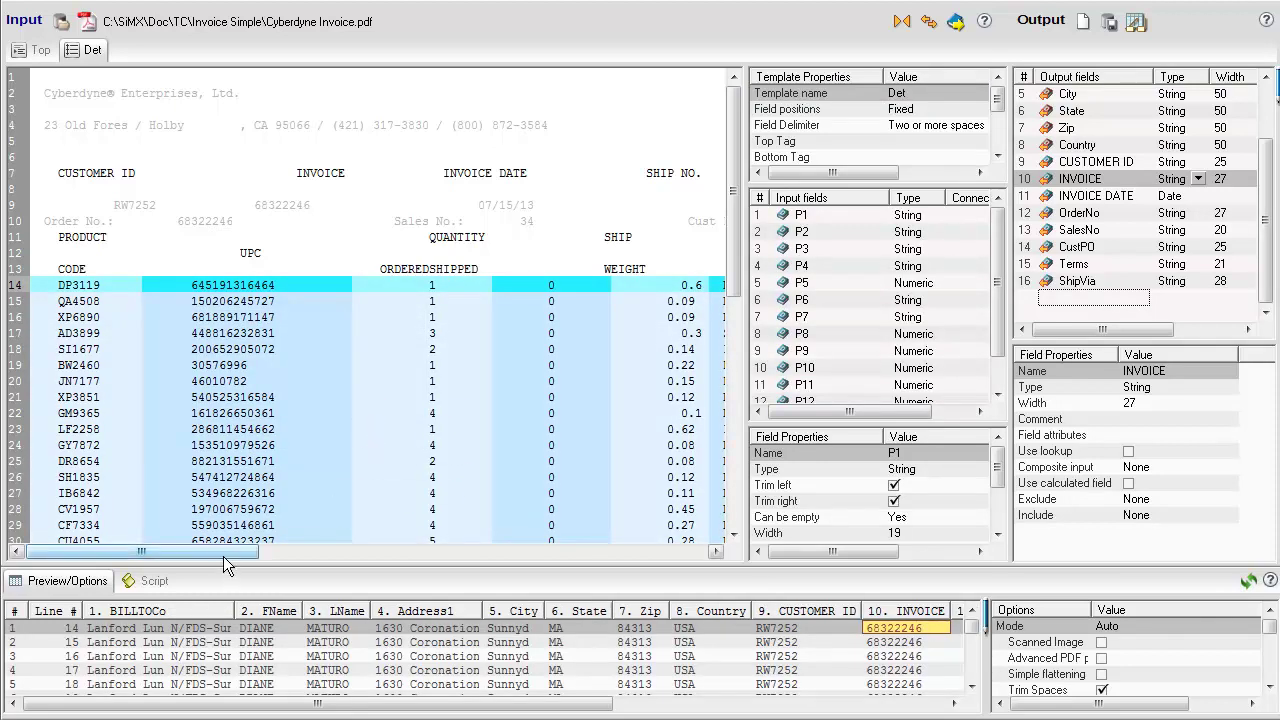
{"action": "left_click_drag", "start_coordinate": [223, 554], "coordinate": [184, 559]}
- Add the Det input fields P1 to P13 to the output fields and enlarge the preview to review the extracted records
{"action": "left_click", "coordinate": [763, 220]}
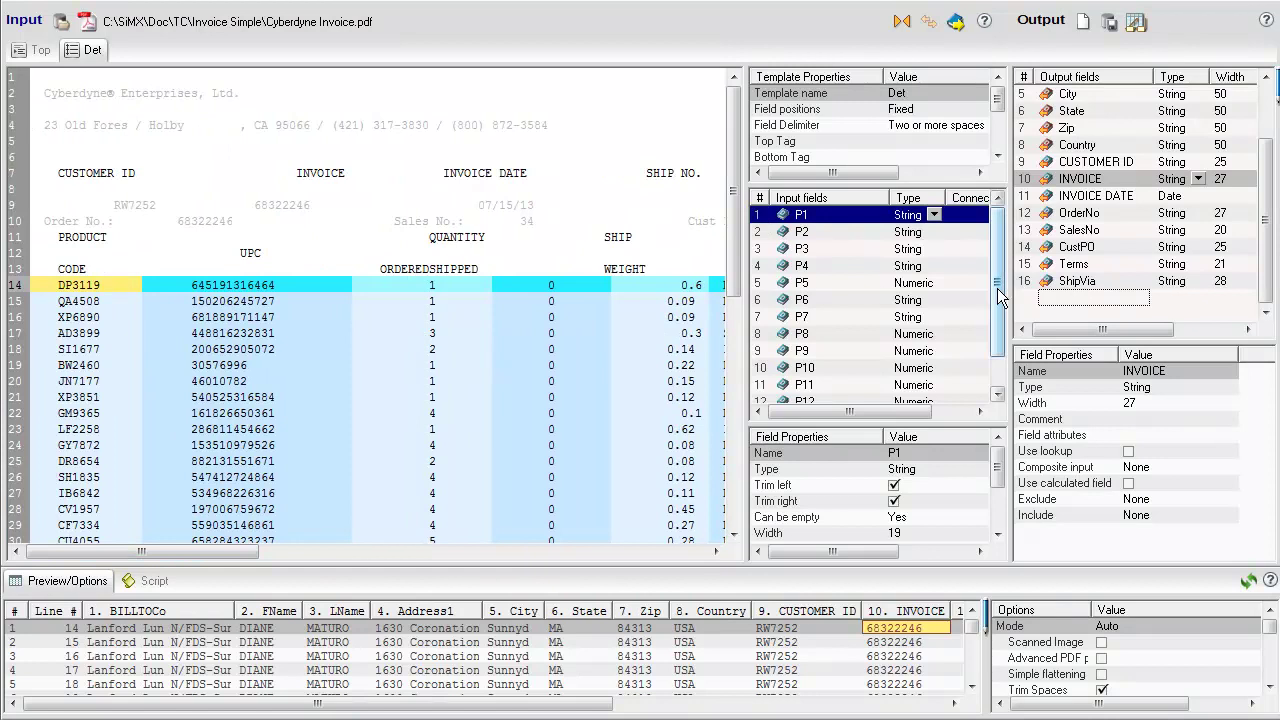
{"action": "scroll", "coordinate": [998, 300], "scroll_direction": "down", "scroll_amount": 1}
{"action": "left_click", "coordinate": [772, 386], "text": "shift"}
{"action": "left_click", "coordinate": [764, 274]}
{"action": "left_click_drag", "start_coordinate": [764, 278], "coordinate": [1036, 302]}
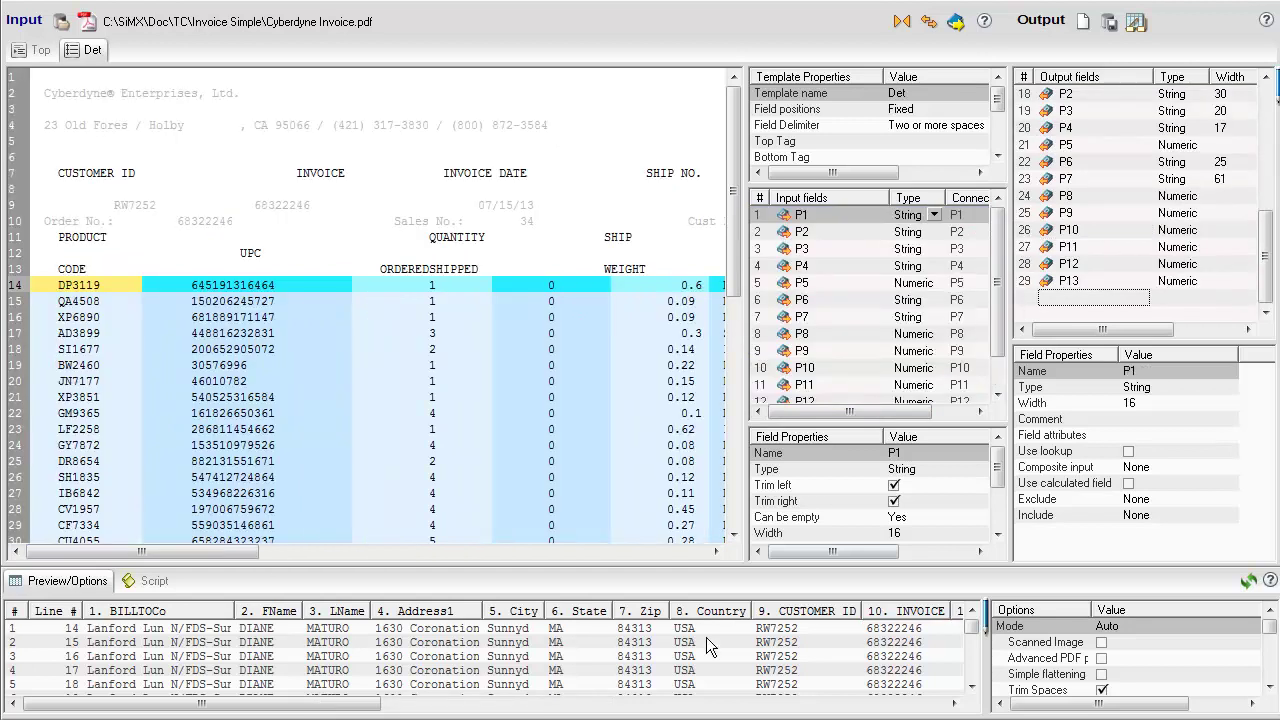
{"action": "left_click_drag", "start_coordinate": [709, 483], "coordinate": [752, 262]}
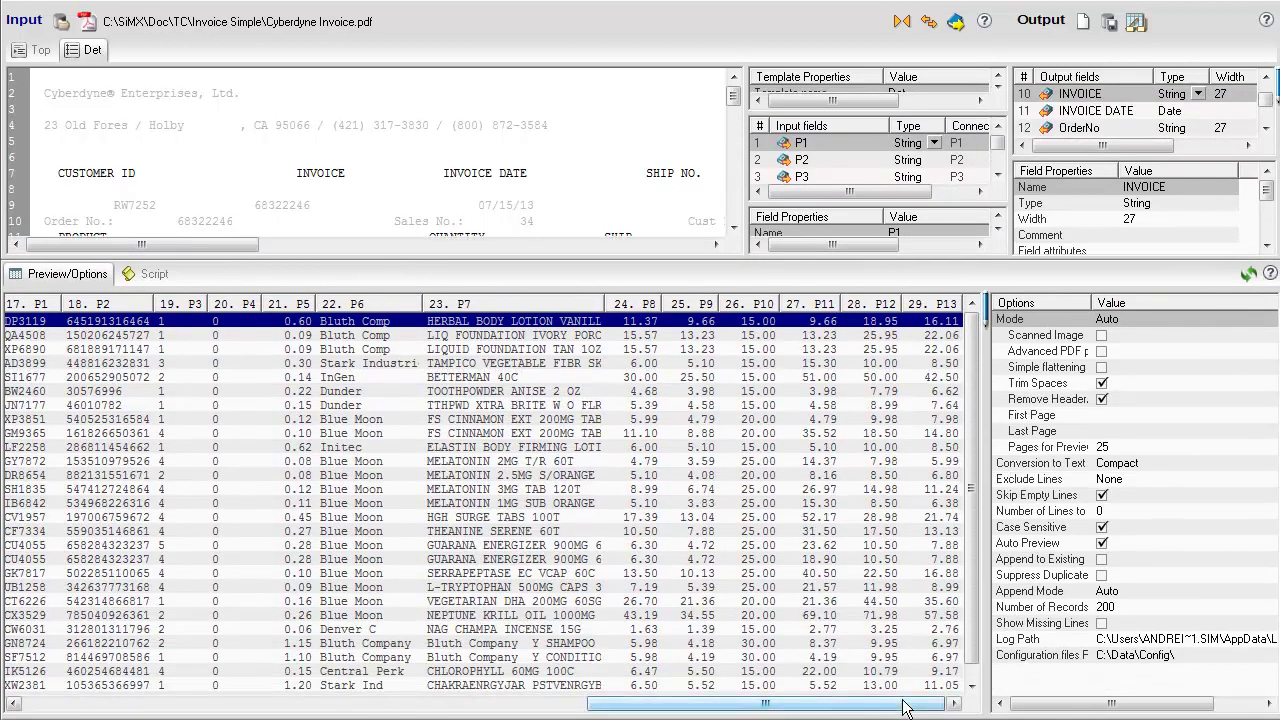
{"action": "left_click_drag", "start_coordinate": [905, 708], "coordinate": [300, 710]}
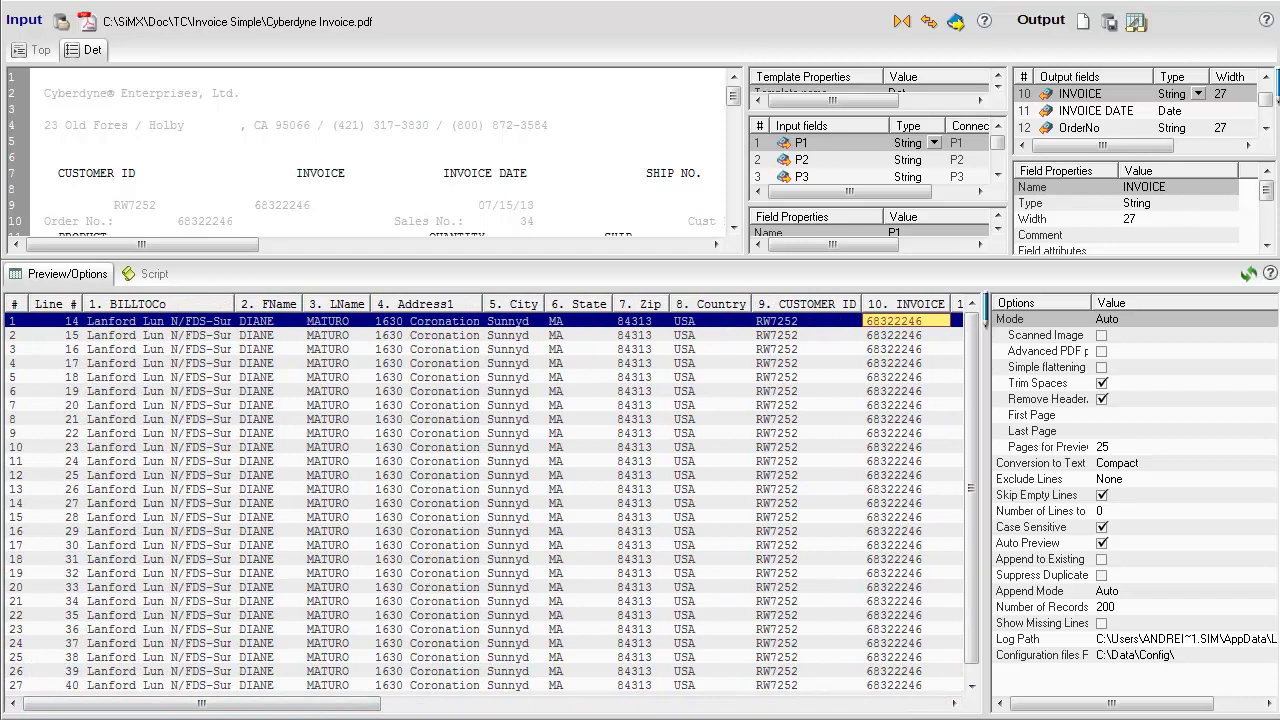